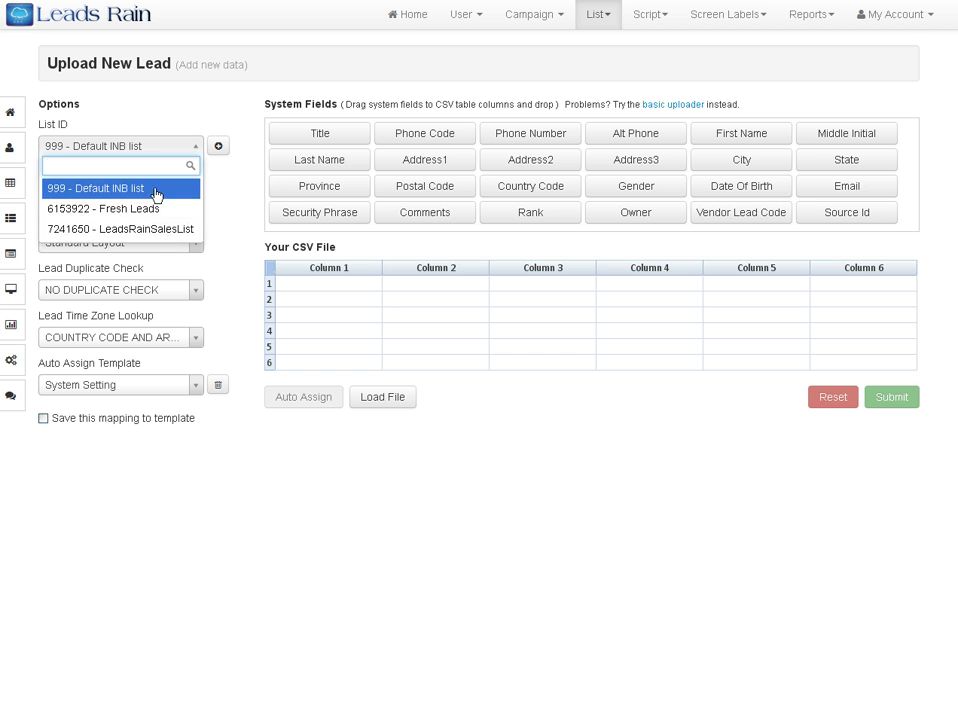
Start a new lead list with First List as both its name and its description
{"action": "left_click", "coordinate": [220, 182]}
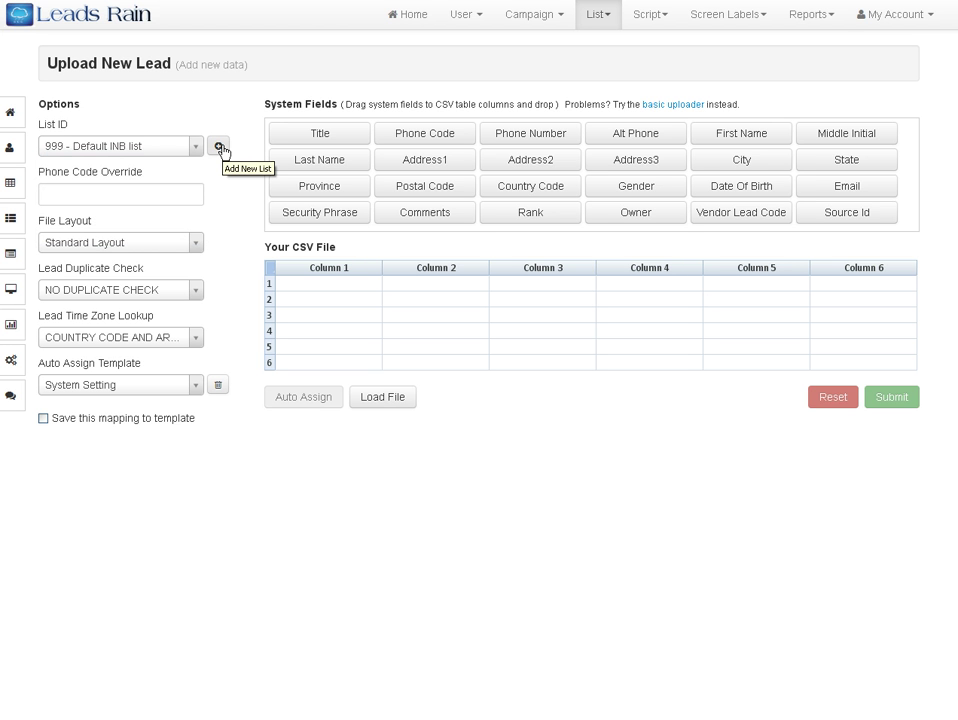
{"action": "left_click", "coordinate": [219, 148]}
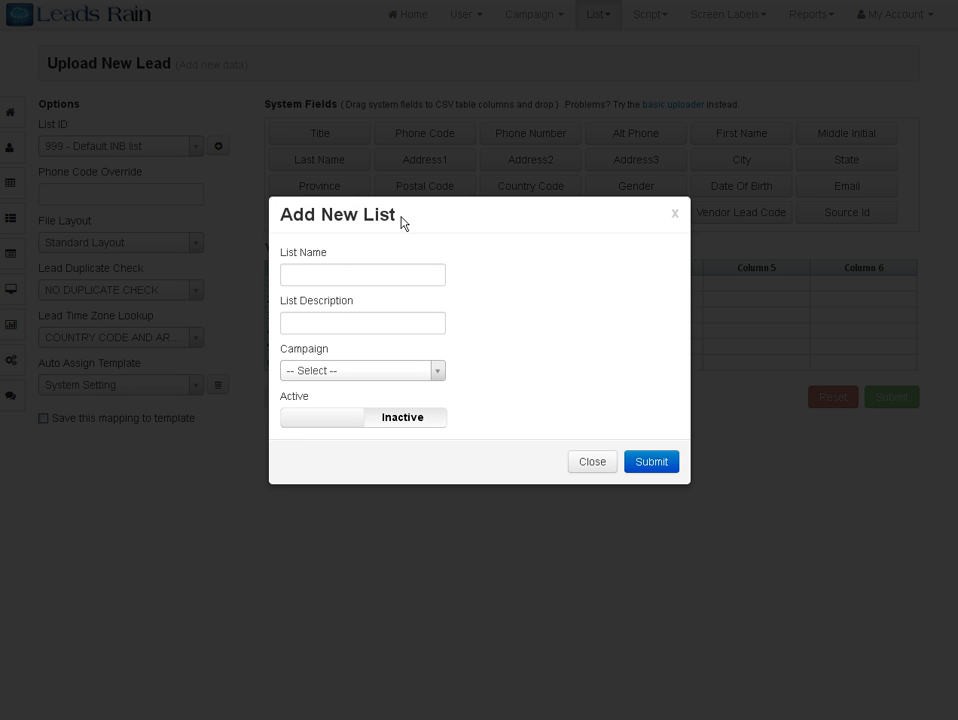
{"action": "left_click_drag", "start_coordinate": [402, 220], "coordinate": [280, 214]}
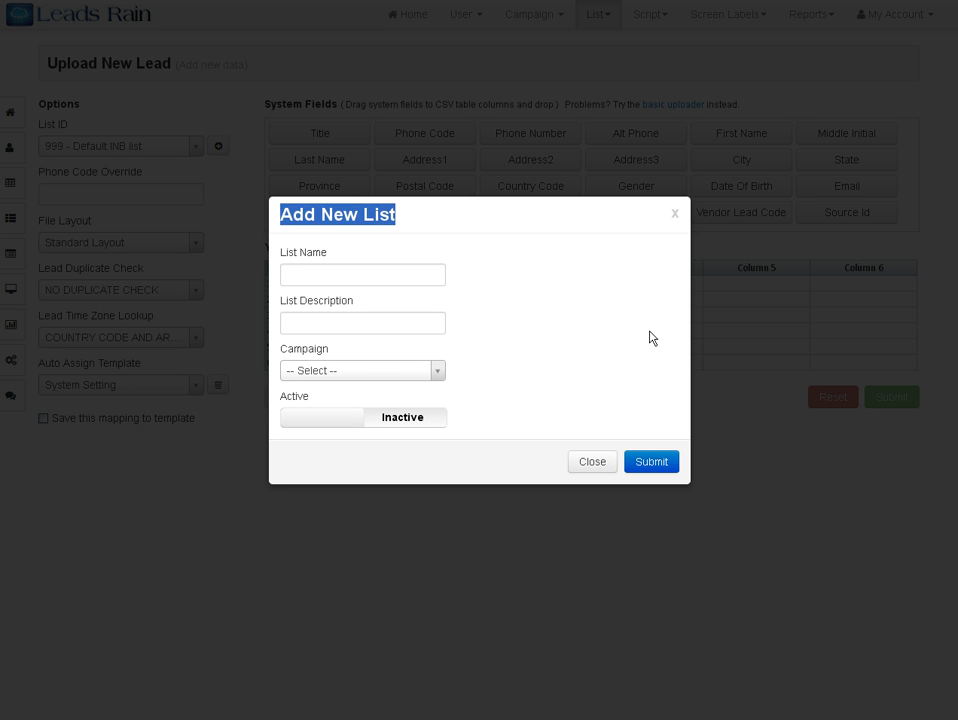
{"action": "left_click", "coordinate": [599, 291]}
{"action": "left_click", "coordinate": [345, 280]}
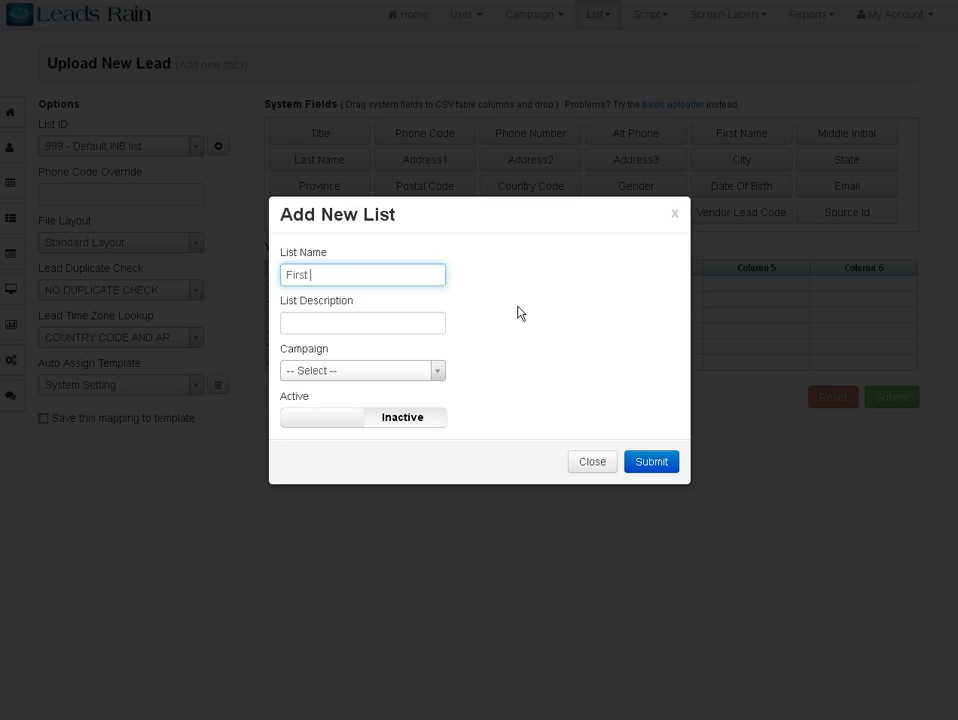
{"action": "key", "text": "Tab"}
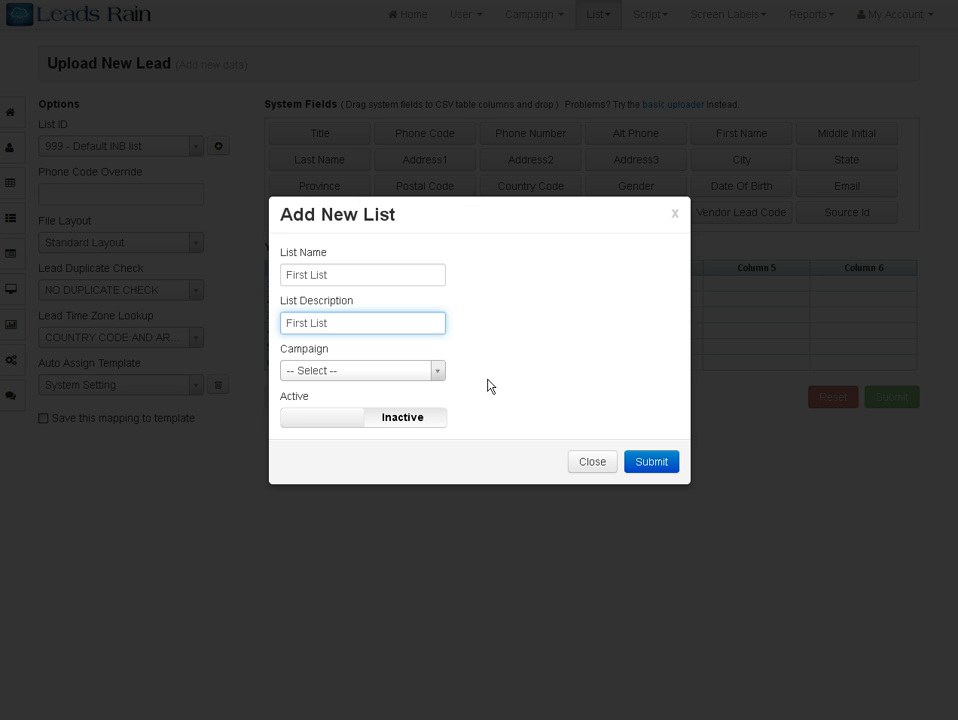
Assign the new list to Manual Dial Campaign, submit it, and check the available lists for the upload
{"action": "left_click", "coordinate": [434, 371]}
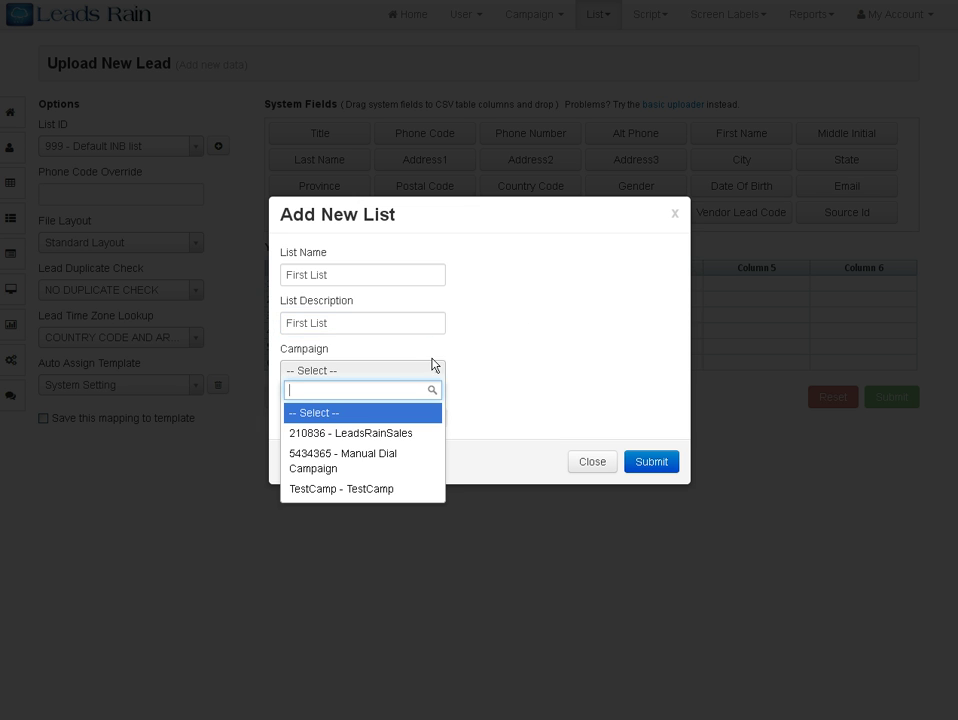
{"action": "left_click", "coordinate": [352, 462]}
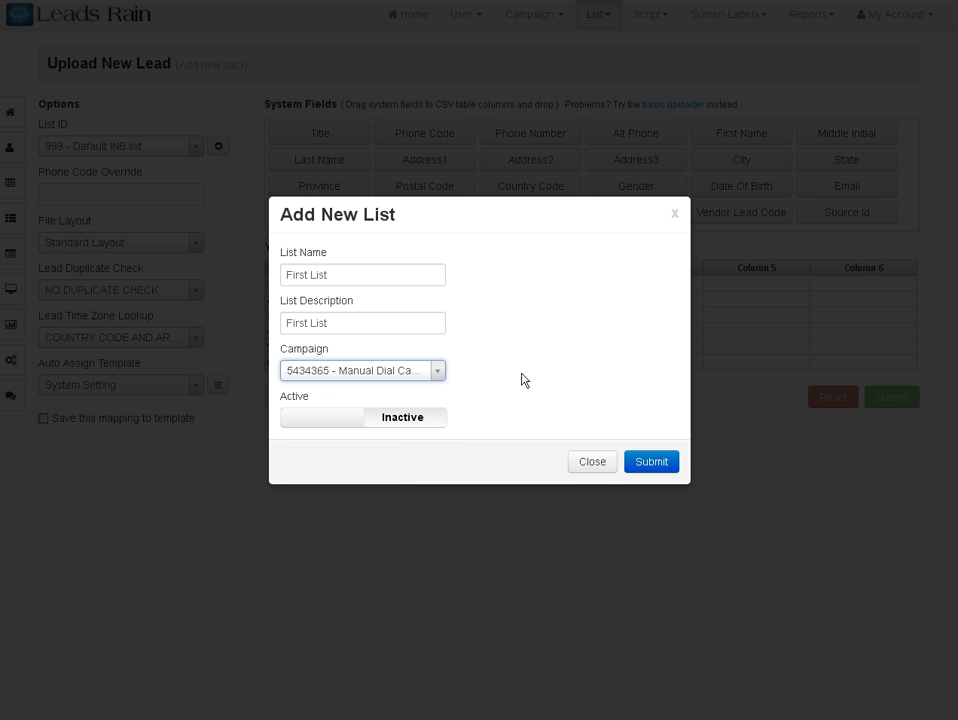
{"action": "left_click", "coordinate": [667, 465]}
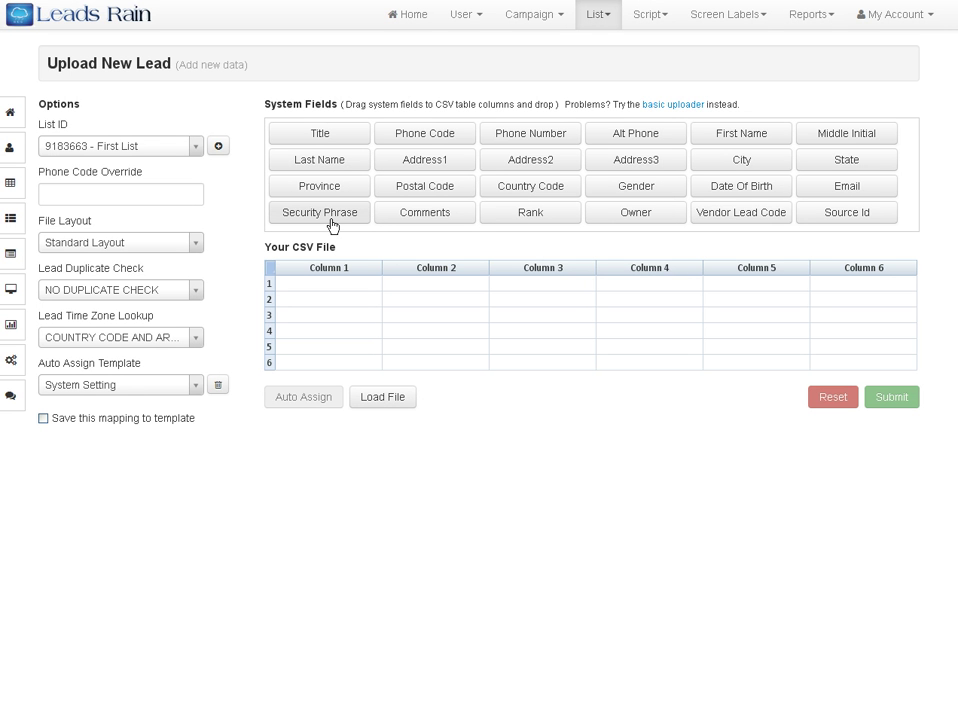
{"action": "left_click", "coordinate": [191, 151]}
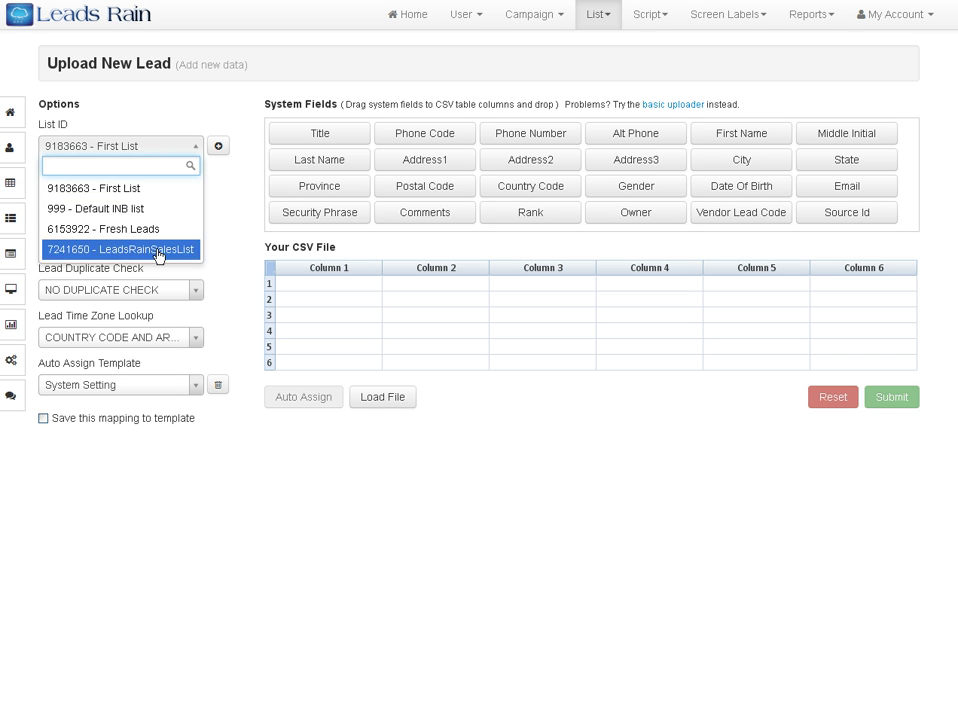
{"action": "left_click", "coordinate": [237, 184]}
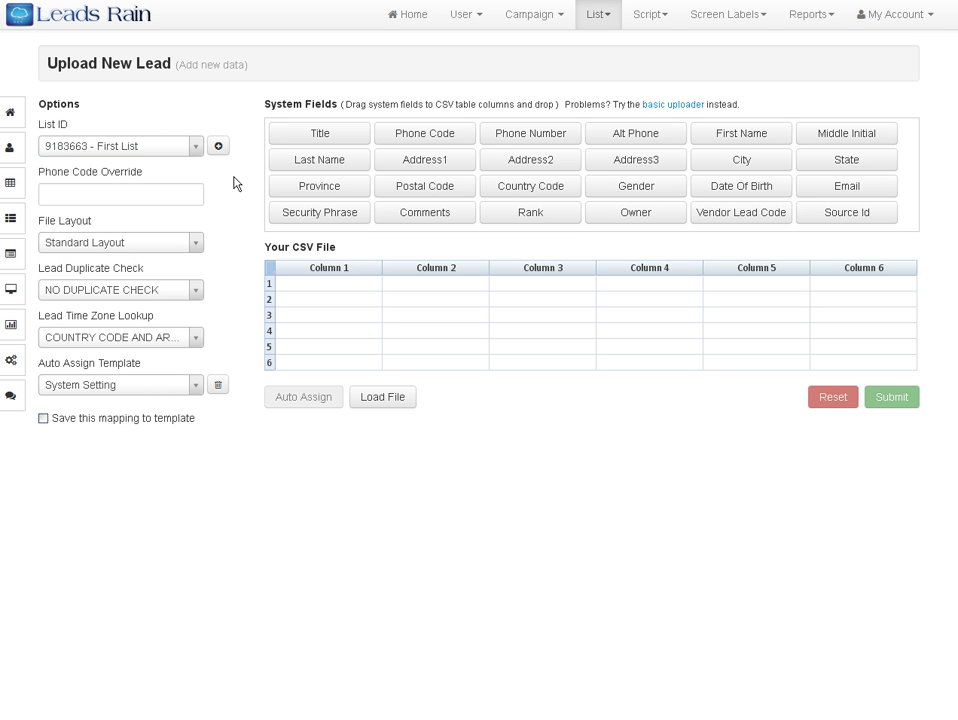
Load TestLeads.csv from the Desktop as the CSV file for the lead upload
{"action": "left_click", "coordinate": [404, 406]}
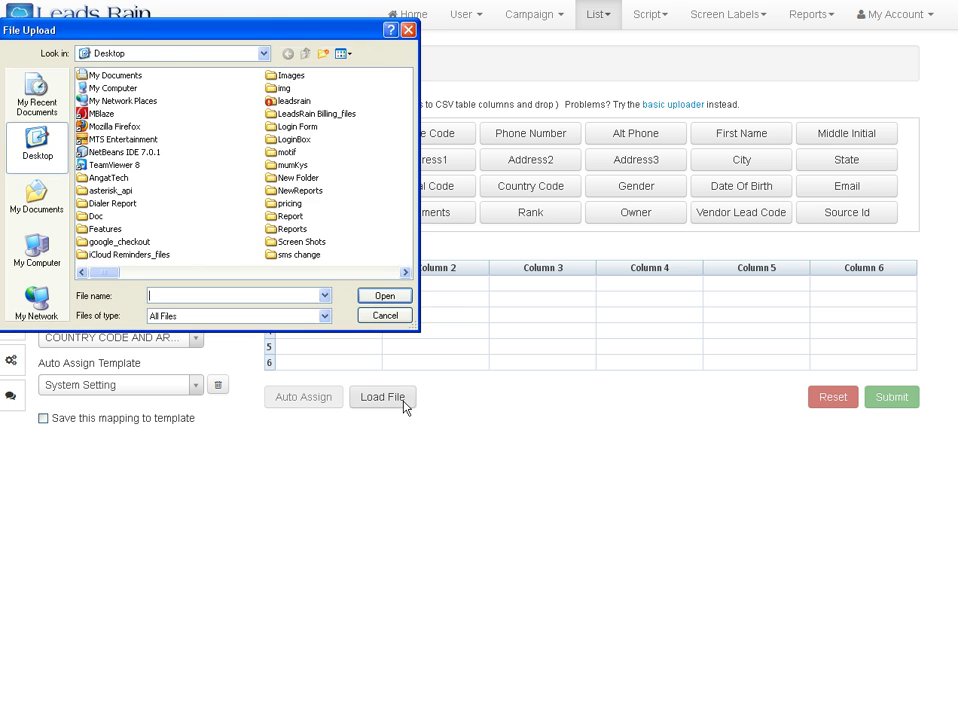
{"action": "left_click", "coordinate": [299, 242]}
{"action": "key", "text": "t"}
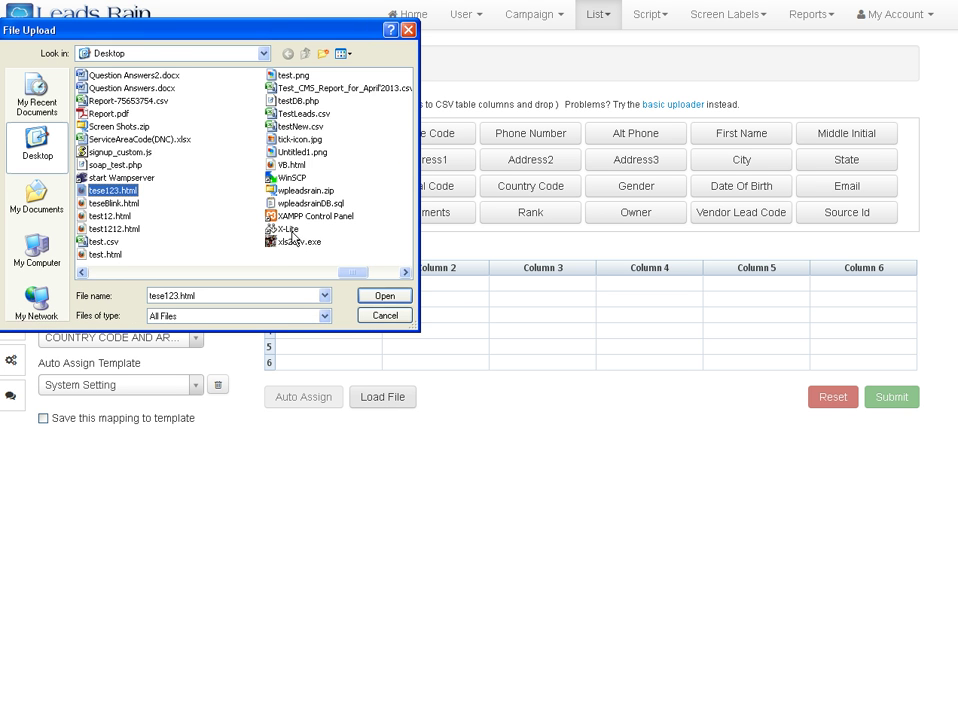
{"action": "left_click", "coordinate": [303, 113]}
{"action": "left_click", "coordinate": [386, 295]}
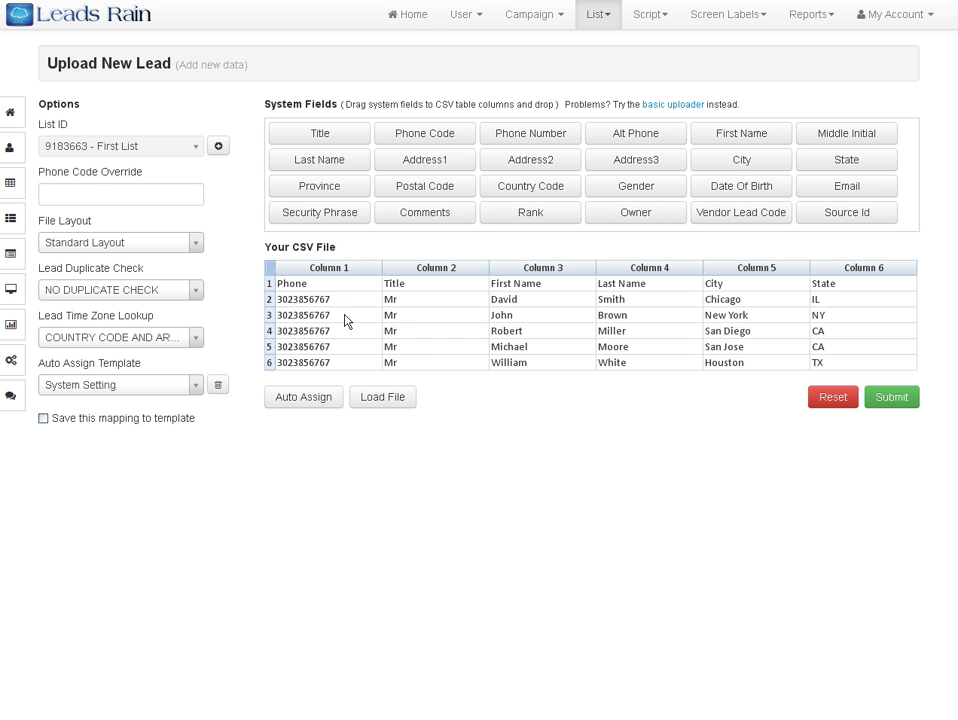
{"action": "left_click_drag", "start_coordinate": [336, 103], "coordinate": [265, 106]}
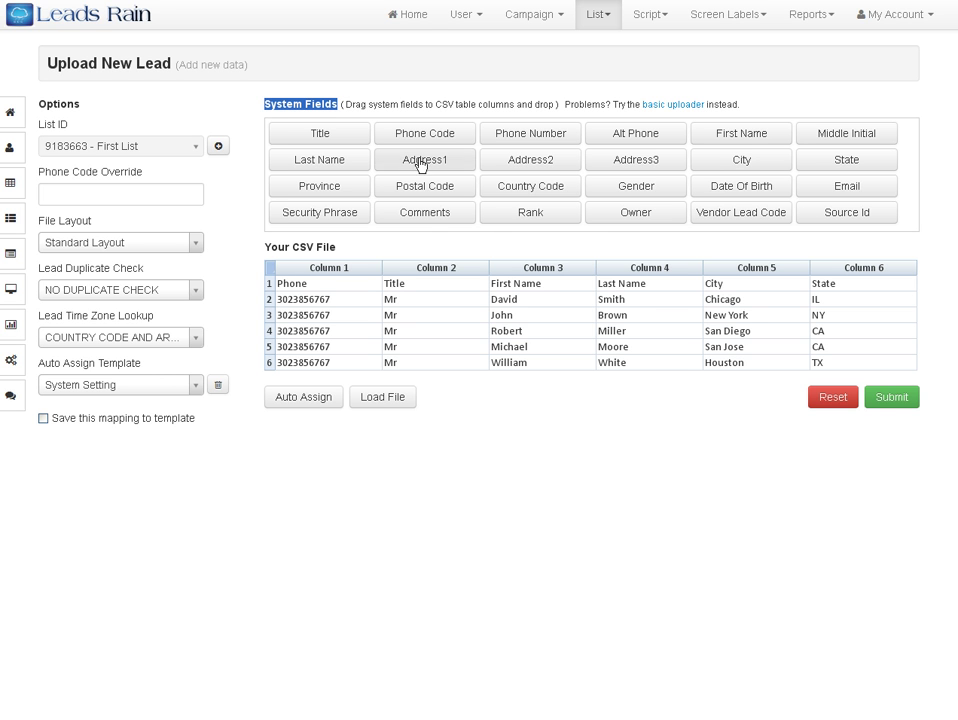
{"action": "left_click", "coordinate": [368, 100]}
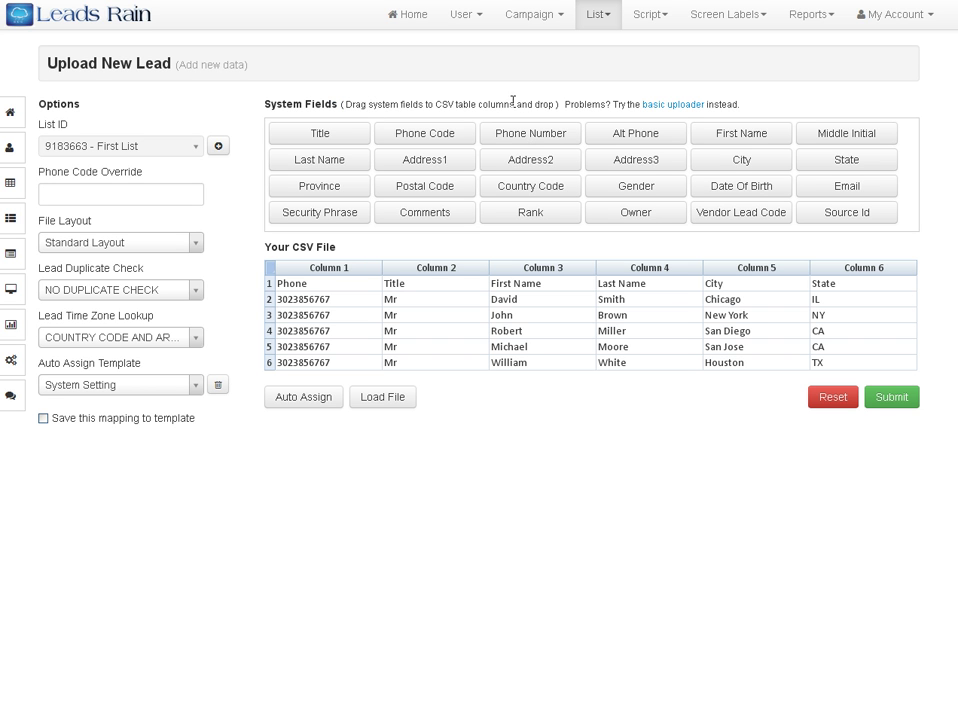
{"action": "left_click_drag", "start_coordinate": [553, 104], "coordinate": [341, 105]}
{"action": "left_click", "coordinate": [483, 104]}
Map the six CSV columns in order to Phone Number, Title, First Name, Last Name, City and State, and submit the leads
{"action": "left_click_drag", "start_coordinate": [554, 137], "coordinate": [356, 274]}
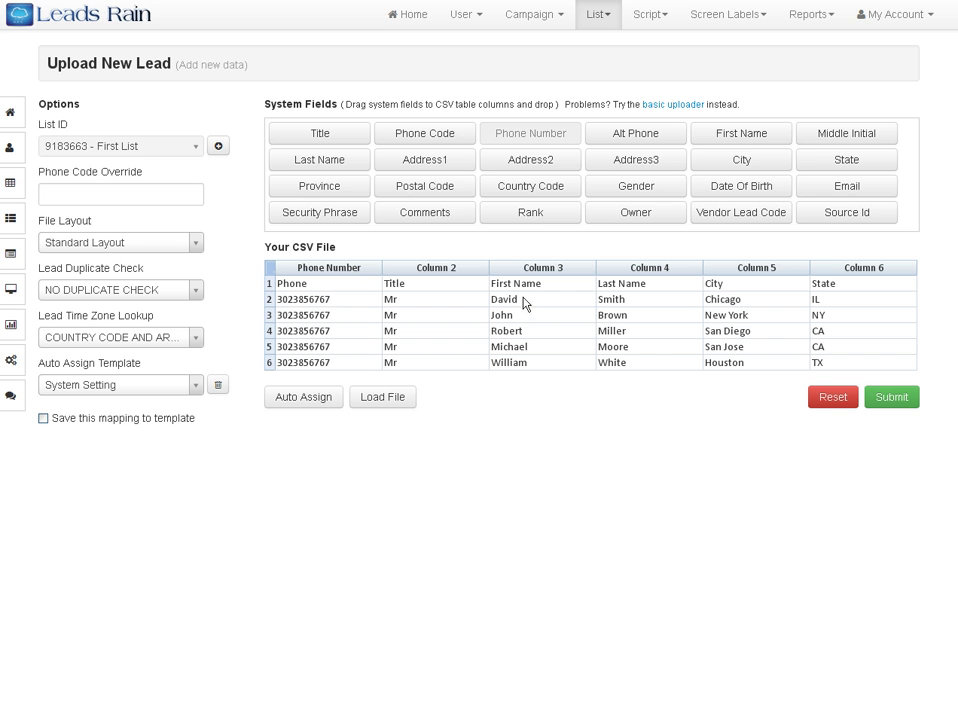
{"action": "left_click_drag", "start_coordinate": [320, 136], "coordinate": [436, 274]}
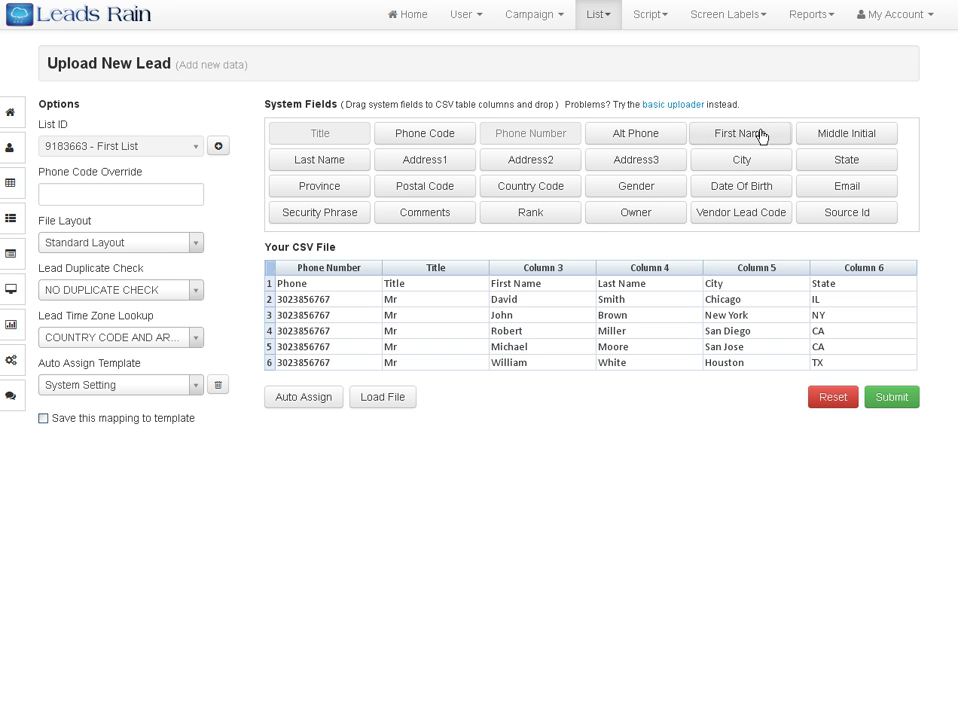
{"action": "left_click_drag", "start_coordinate": [762, 134], "coordinate": [560, 268]}
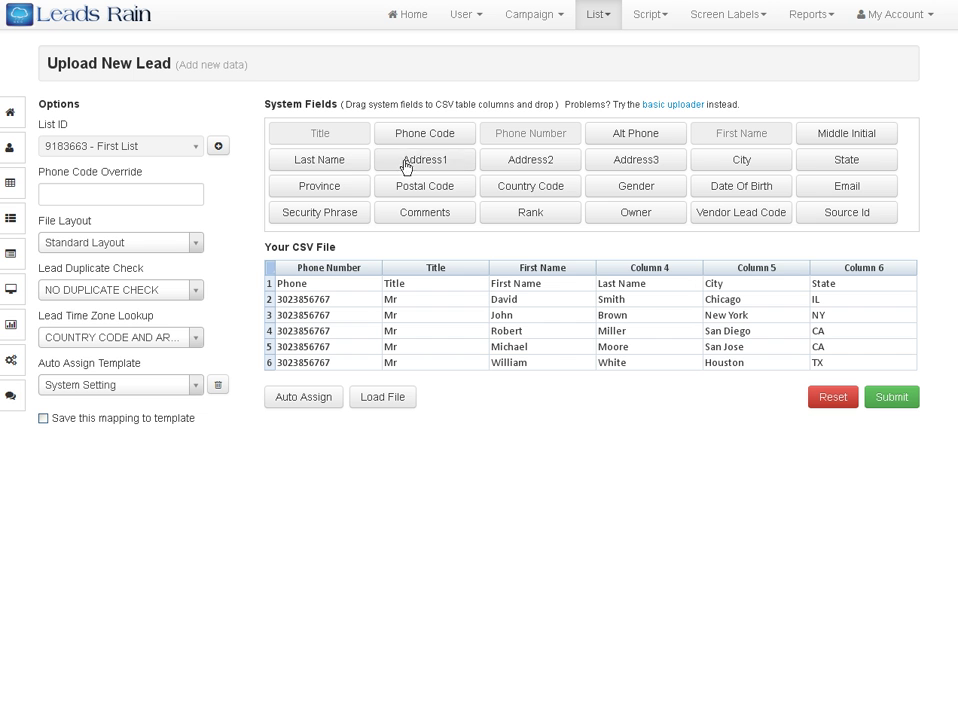
{"action": "left_click_drag", "start_coordinate": [340, 163], "coordinate": [669, 262]}
{"action": "left_click_drag", "start_coordinate": [309, 172], "coordinate": [633, 273]}
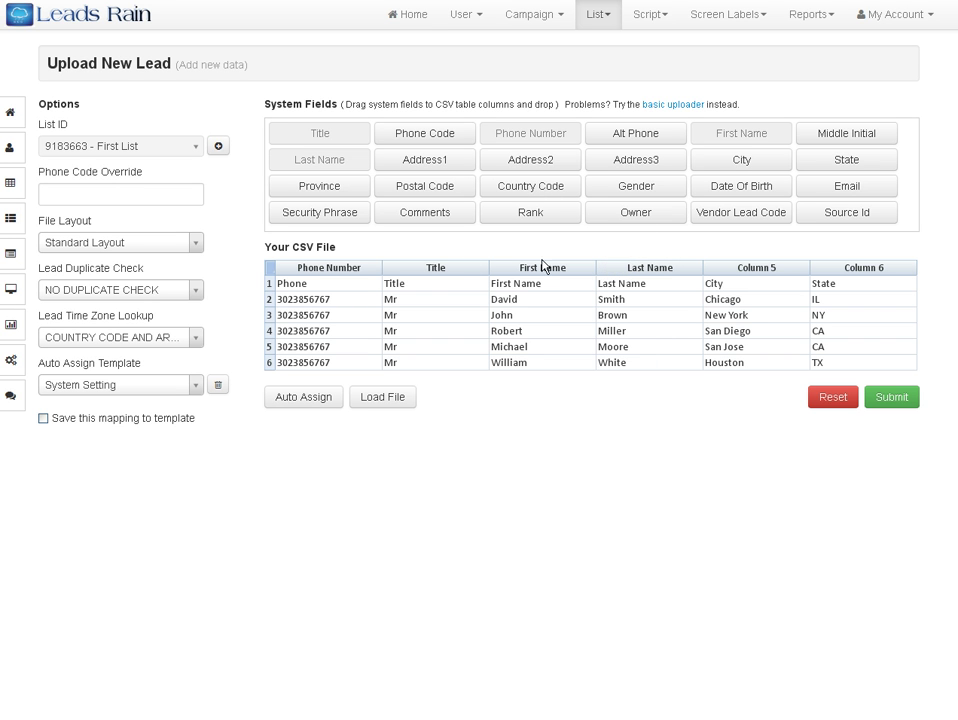
{"action": "left_click_drag", "start_coordinate": [742, 167], "coordinate": [757, 273]}
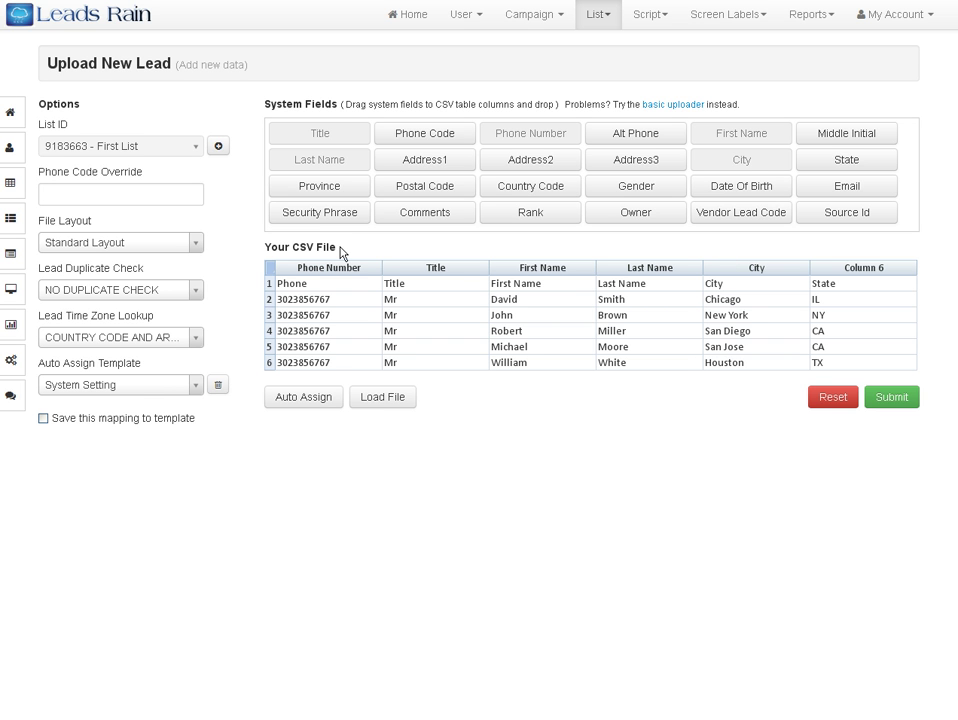
{"action": "left_click_drag", "start_coordinate": [850, 161], "coordinate": [869, 263]}
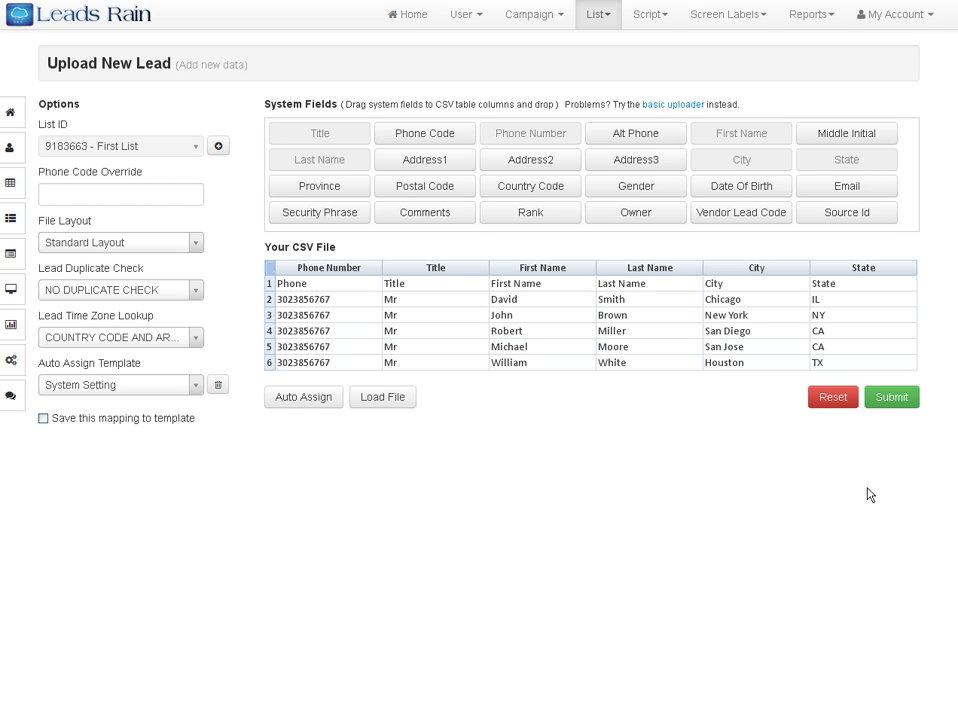
{"action": "left_click", "coordinate": [899, 399]}
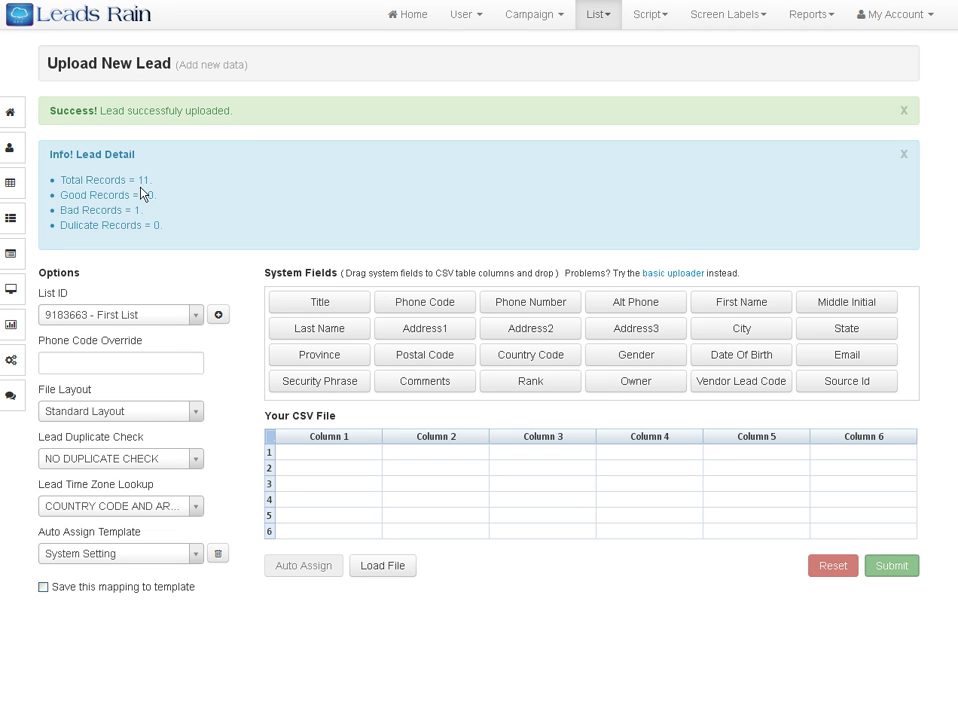
Review the total and good record counts in the lead detail of the upload
{"action": "left_click_drag", "start_coordinate": [140, 180], "coordinate": [155, 184]}
{"action": "double_click", "coordinate": [148, 195]}
{"action": "left_click", "coordinate": [198, 202]}
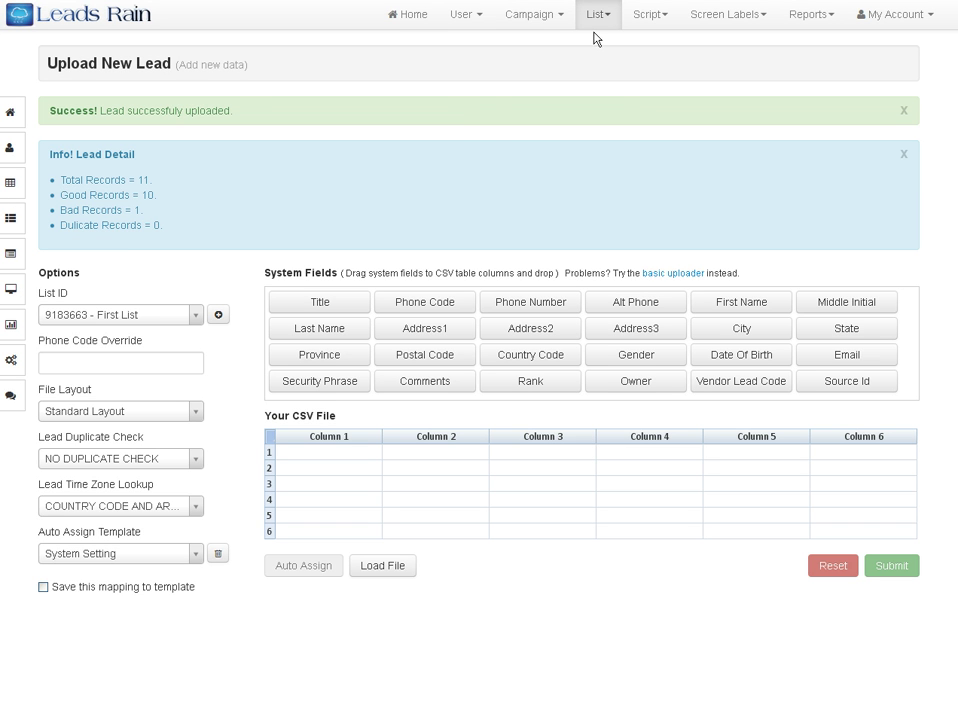
View the lead lists and check the description and leads count of First List
{"action": "left_click", "coordinate": [595, 24]}
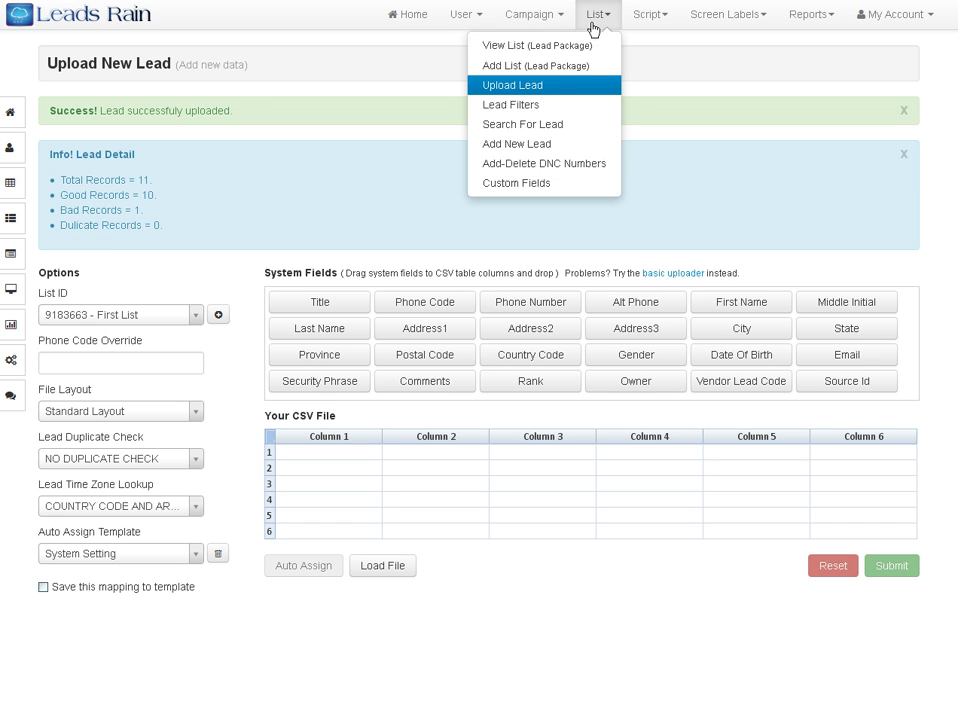
{"action": "left_click", "coordinate": [645, 122]}
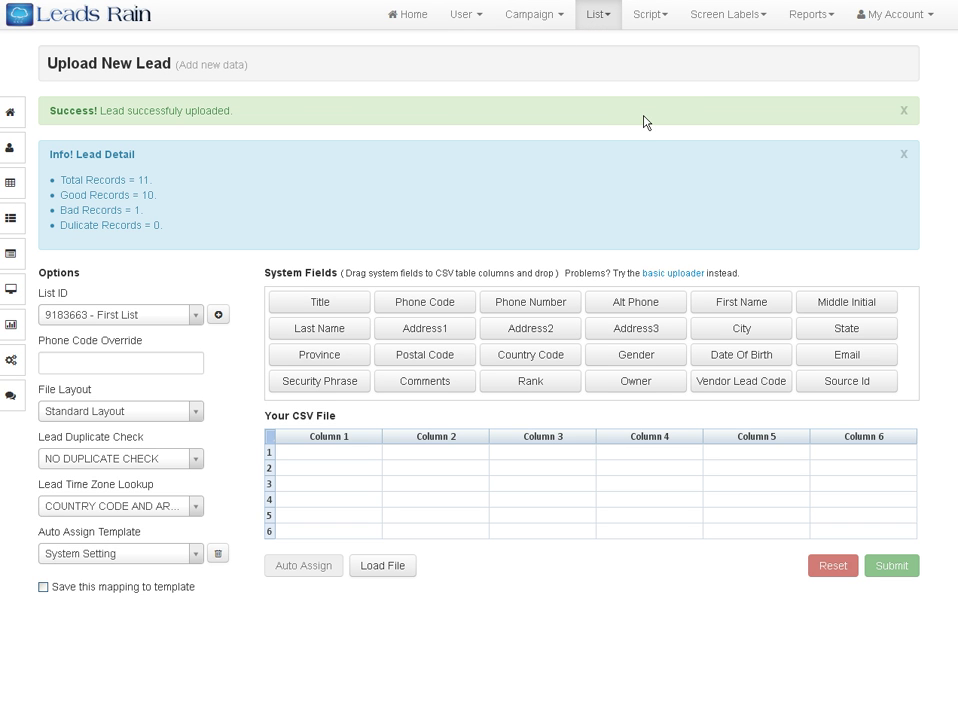
{"action": "left_click", "coordinate": [588, 24]}
{"action": "left_click", "coordinate": [577, 60]}
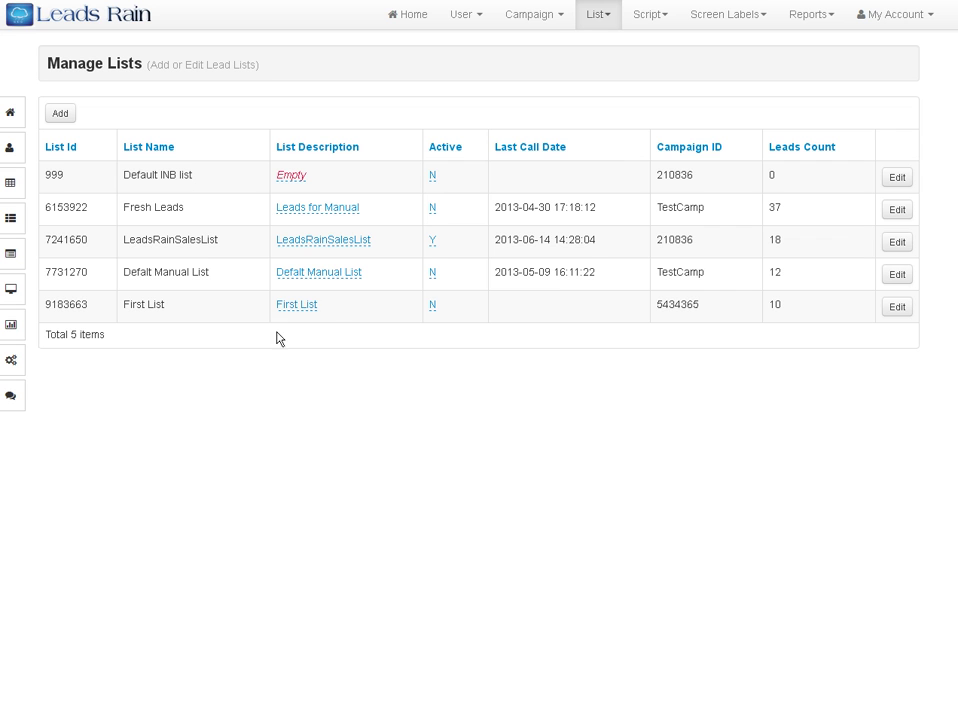
{"action": "left_click_drag", "start_coordinate": [331, 308], "coordinate": [281, 315]}
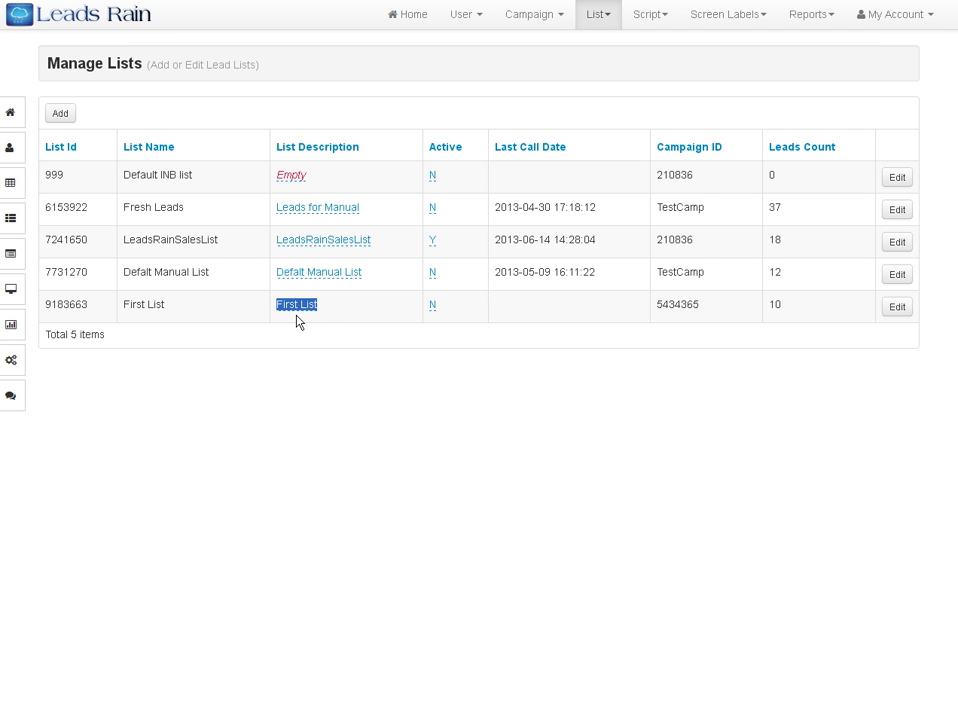
{"action": "left_click", "coordinate": [609, 400]}
{"action": "double_click", "coordinate": [779, 306]}
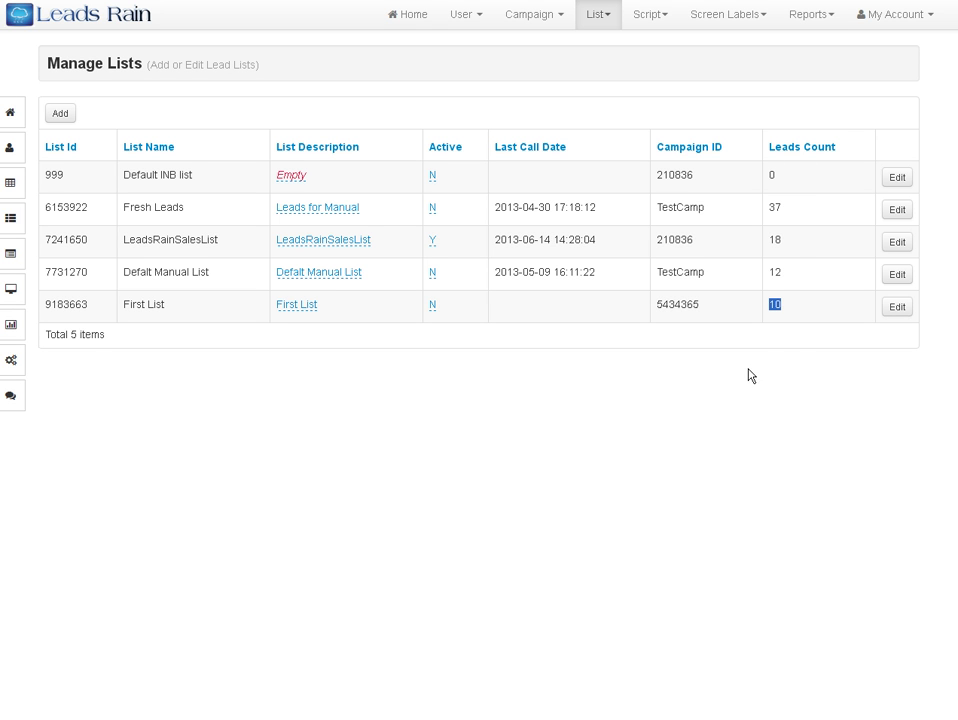
{"action": "left_click", "coordinate": [779, 347]}
Return to the lead upload page and load TestLeads.csv from the Desktop again
{"action": "left_click", "coordinate": [590, 17]}
{"action": "left_click", "coordinate": [561, 86]}
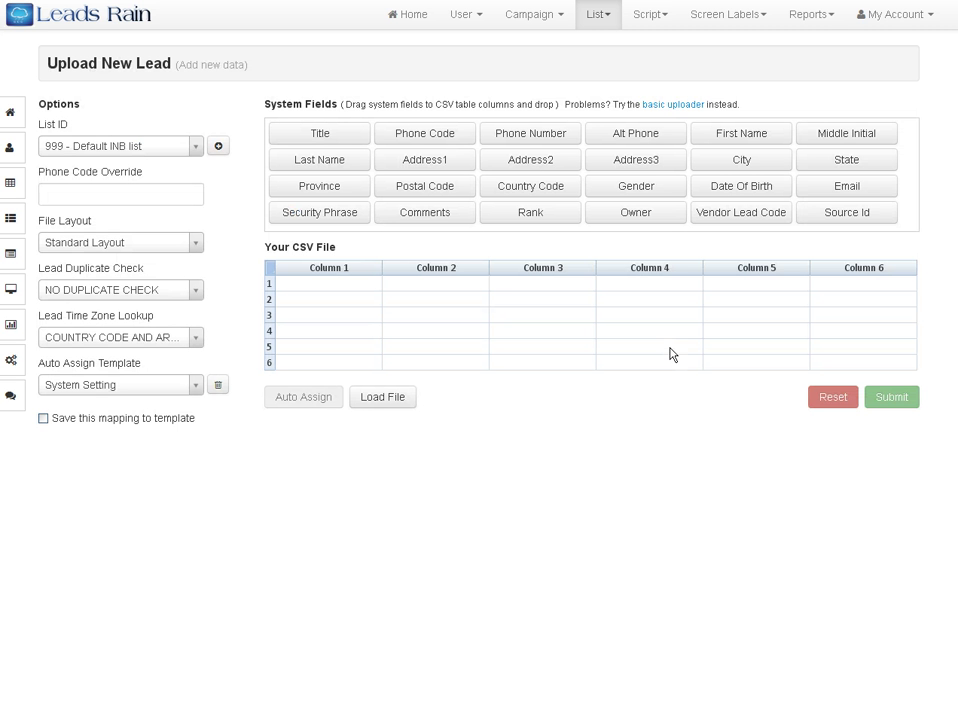
{"action": "left_click", "coordinate": [397, 400]}
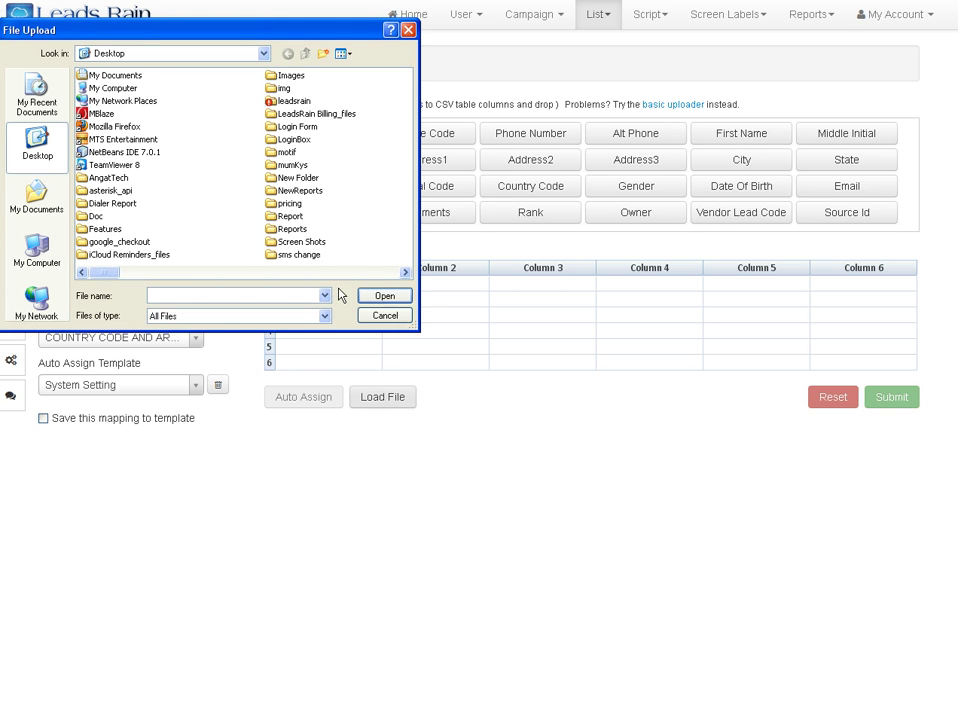
{"action": "left_click", "coordinate": [299, 255]}
{"action": "key", "text": "t"}
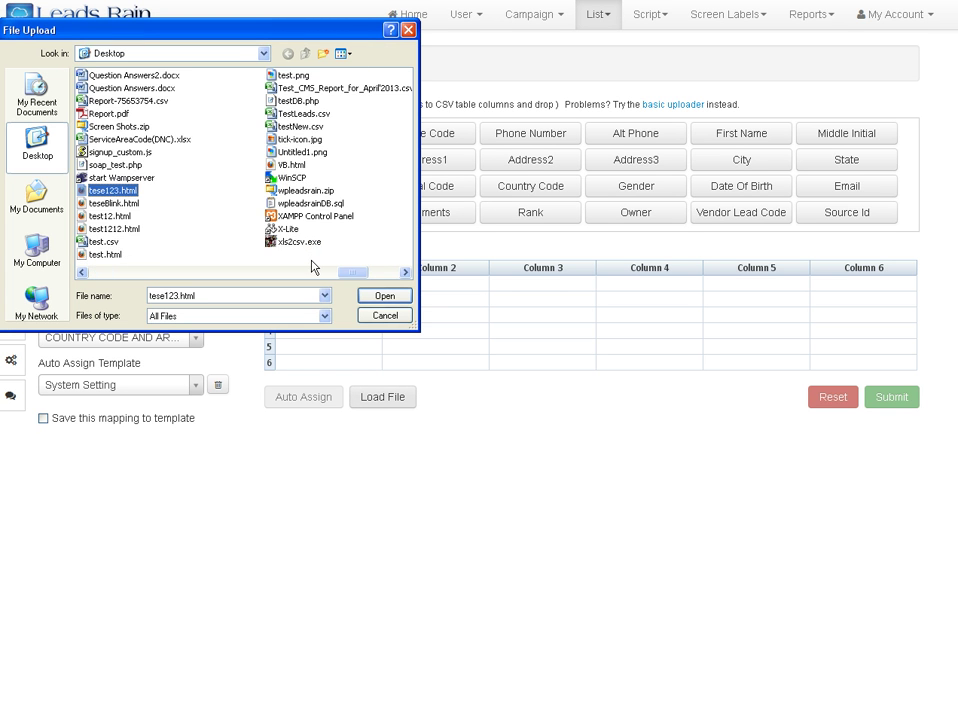
{"action": "left_click", "coordinate": [306, 118]}
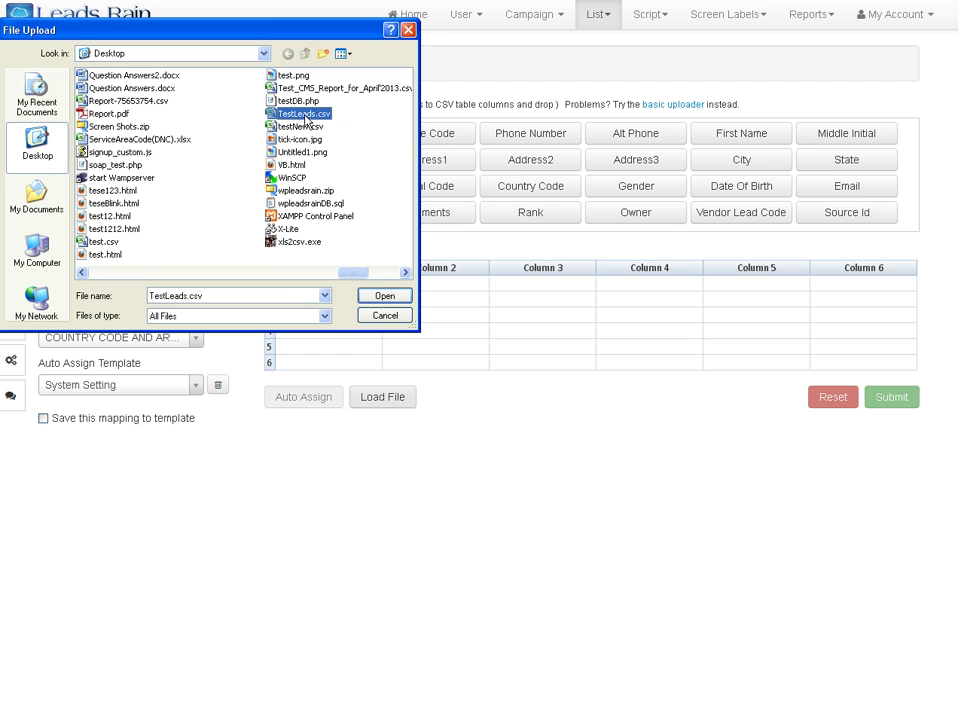
{"action": "left_click", "coordinate": [388, 298]}
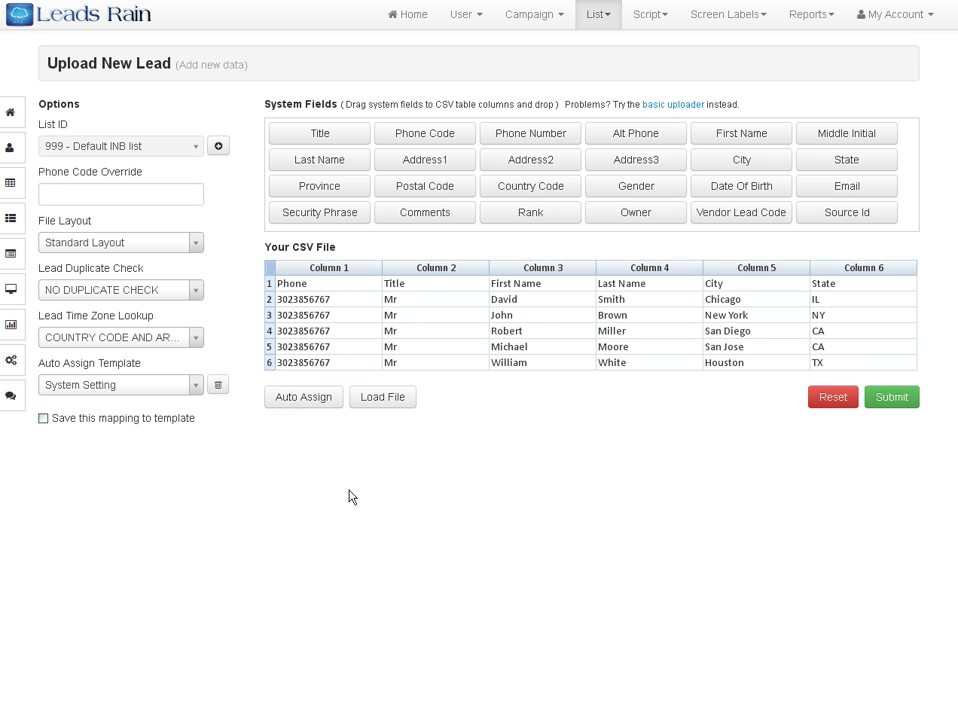
Try automatically assigning the system fields to the CSV columns, and reset the mapping
{"action": "left_click", "coordinate": [305, 398]}
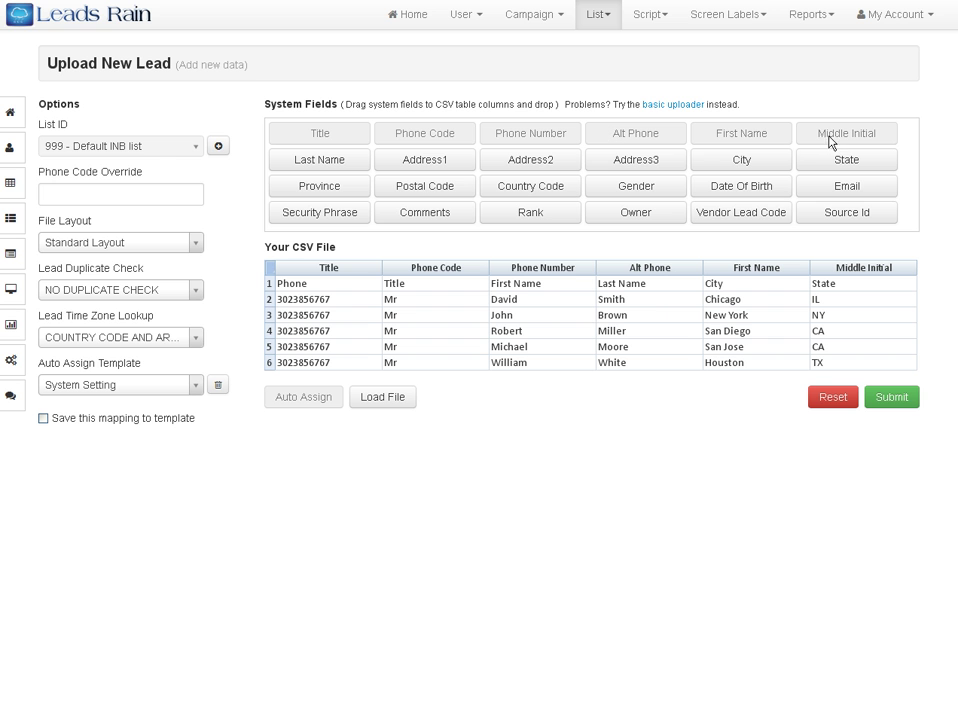
{"action": "left_click", "coordinate": [834, 400]}
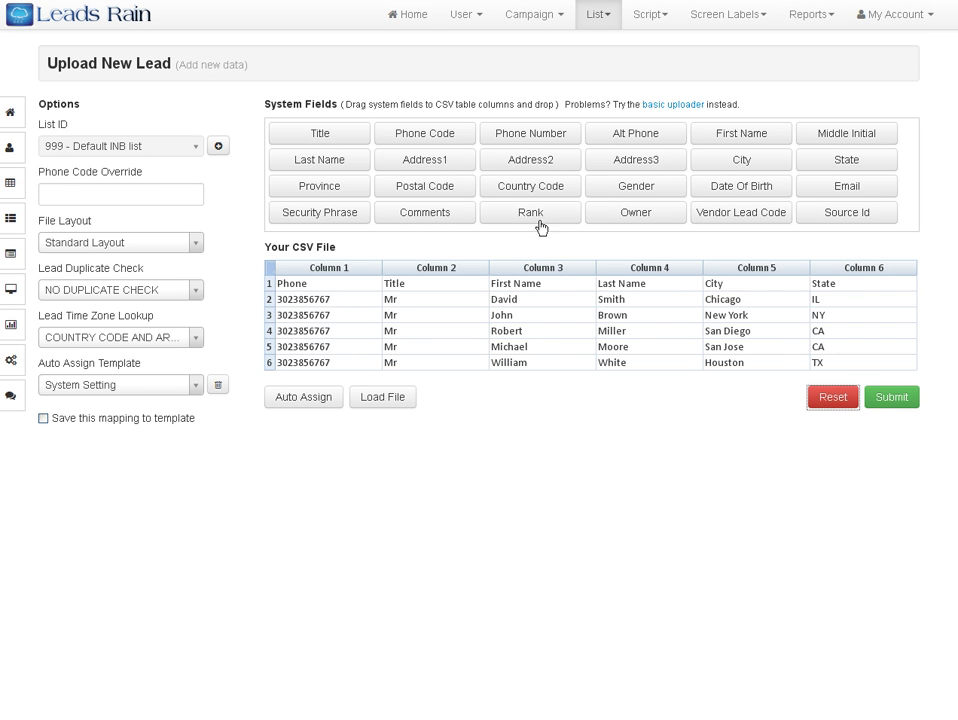
Map the system fields Phone Number, Title, First Name and Last Name to CSV columns 1 to 4 in that order
{"action": "left_click_drag", "start_coordinate": [537, 142], "coordinate": [341, 264]}
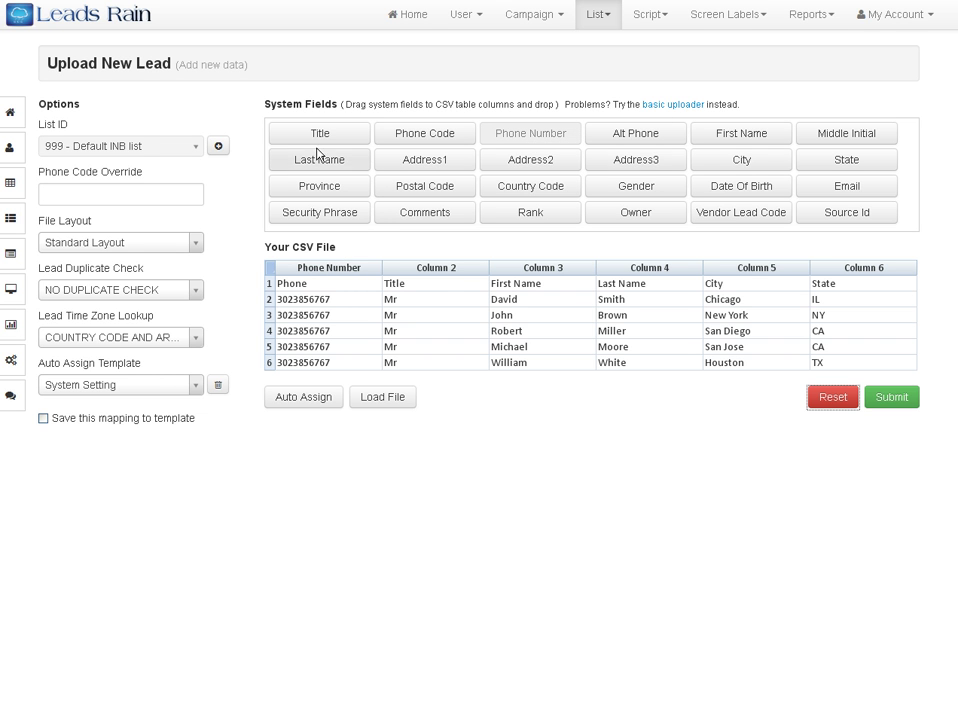
{"action": "left_click_drag", "start_coordinate": [322, 140], "coordinate": [441, 280]}
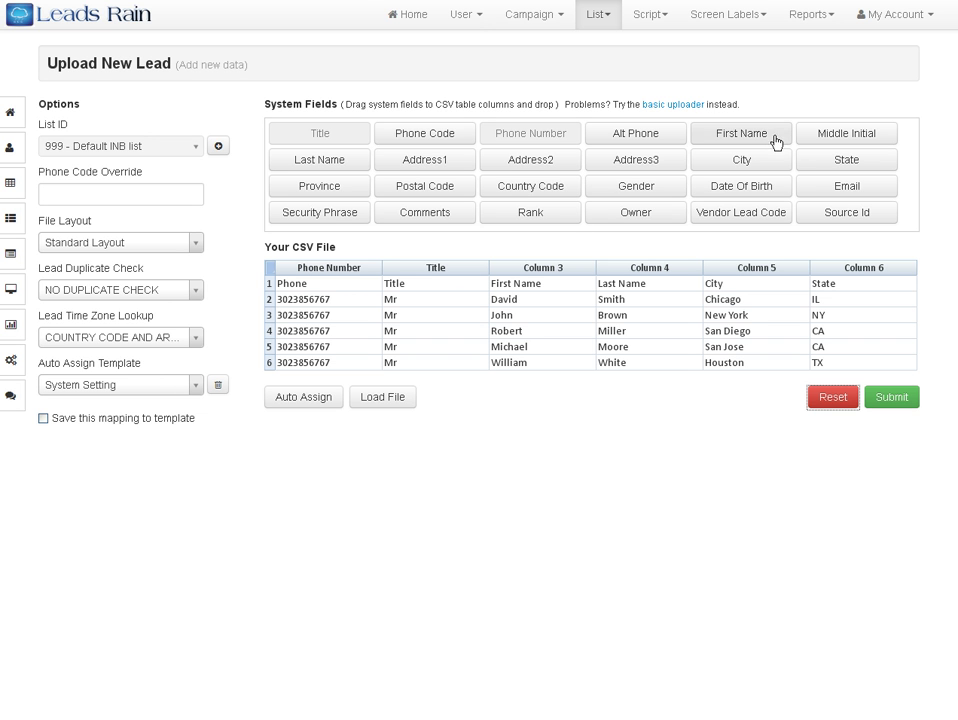
{"action": "left_click_drag", "start_coordinate": [775, 144], "coordinate": [577, 280]}
{"action": "left_click_drag", "start_coordinate": [316, 167], "coordinate": [648, 281]}
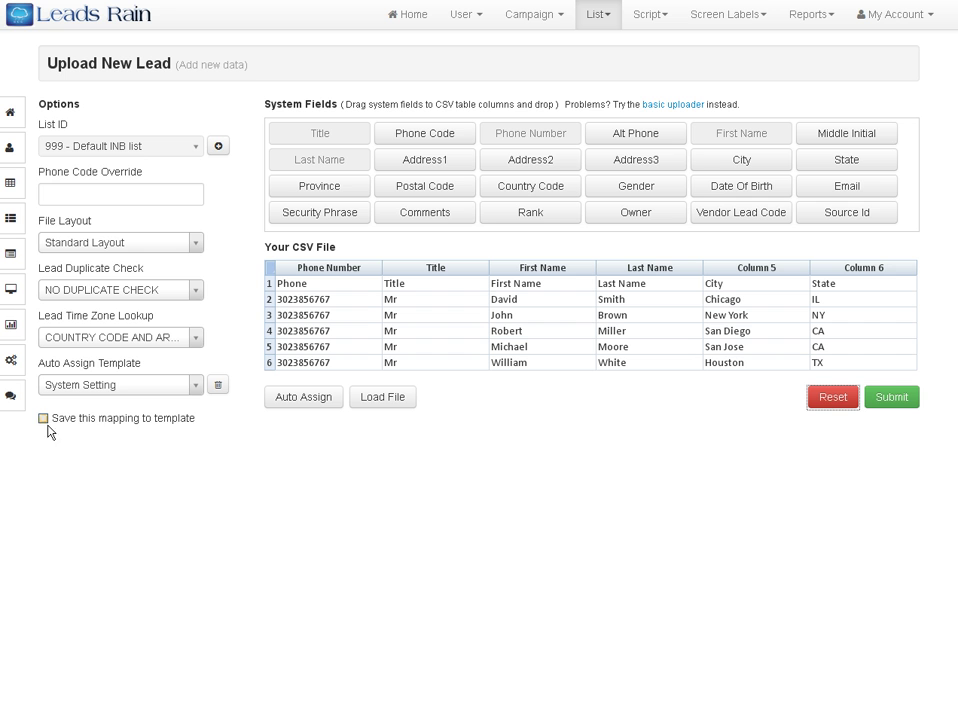
Choose to save the mapping as a template named My Template, and submit the lead upload
{"action": "left_click", "coordinate": [113, 393]}
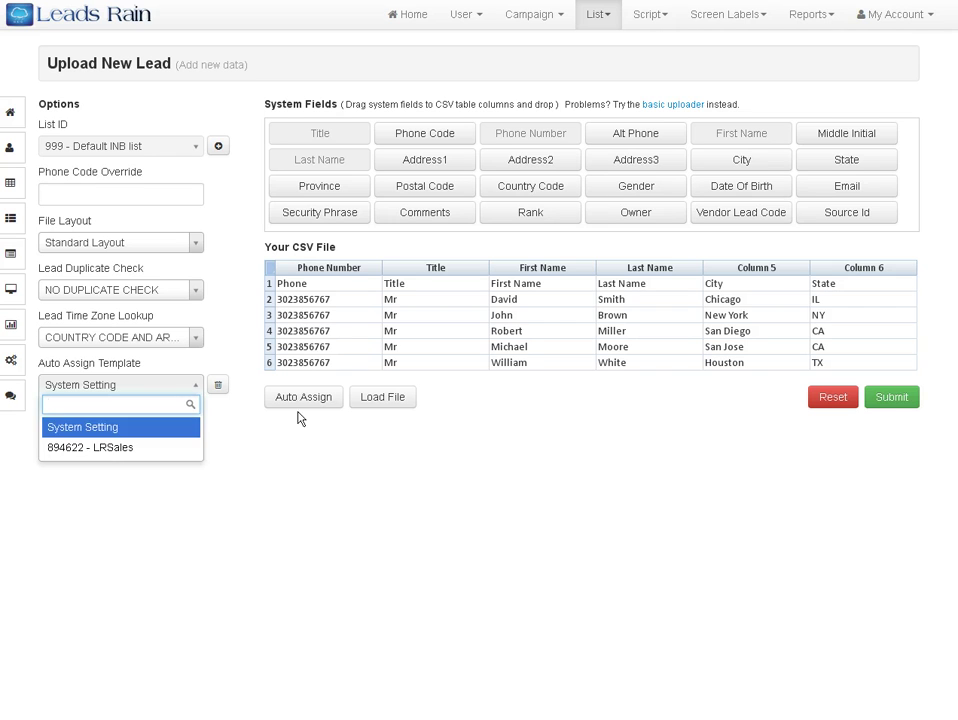
{"action": "left_click", "coordinate": [292, 443]}
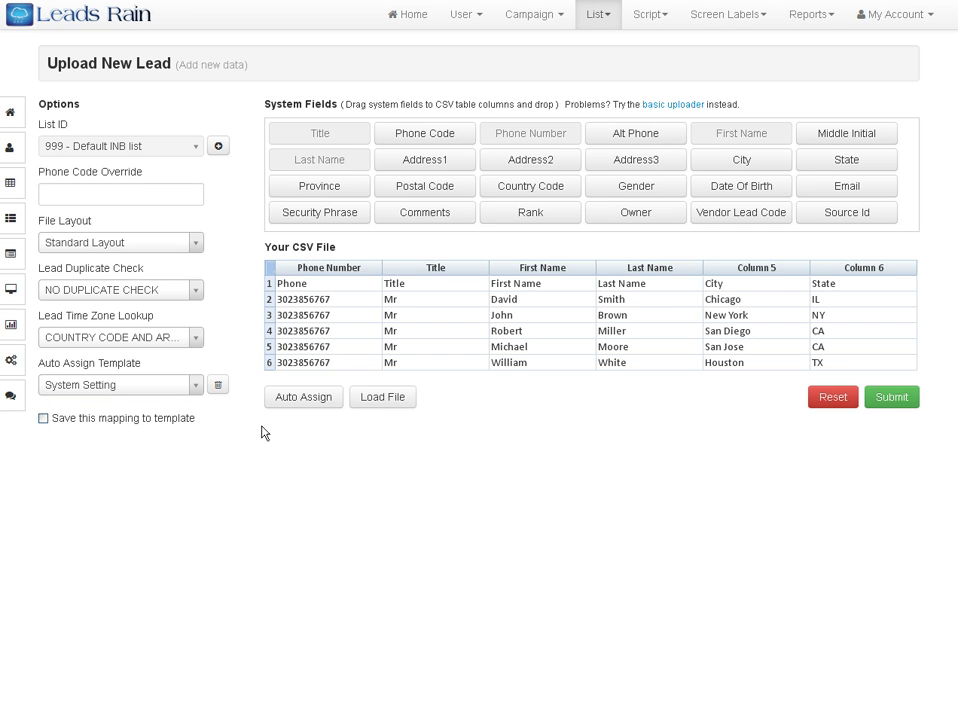
{"action": "left_click", "coordinate": [43, 418]}
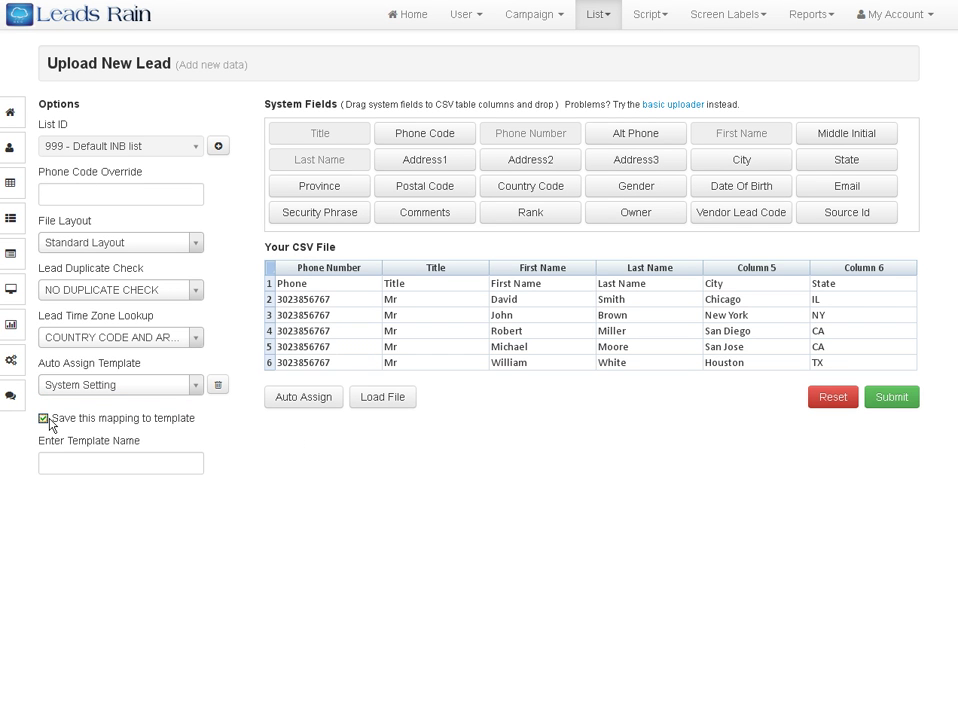
{"action": "left_click", "coordinate": [67, 464]}
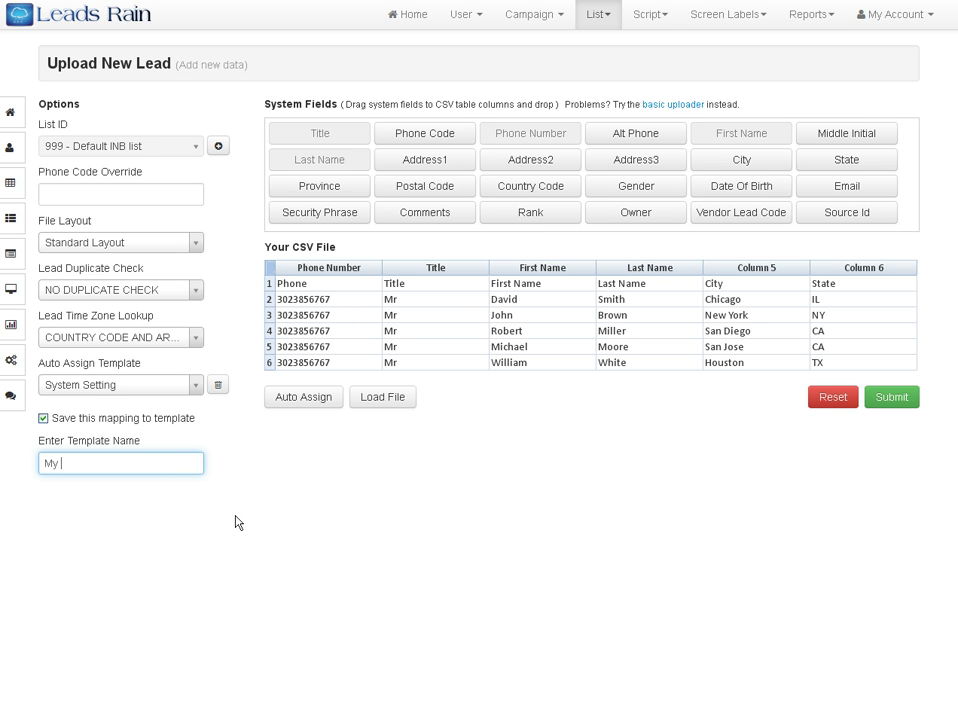
{"action": "type", "text": "My Template"}
{"action": "left_click", "coordinate": [508, 436]}
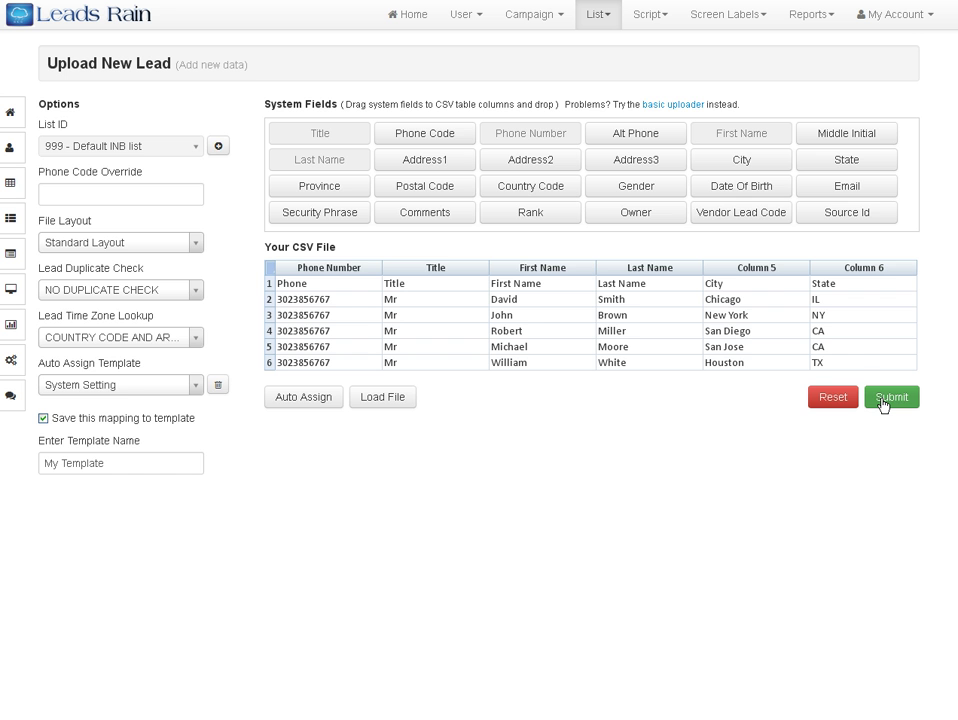
{"action": "left_click", "coordinate": [884, 398]}
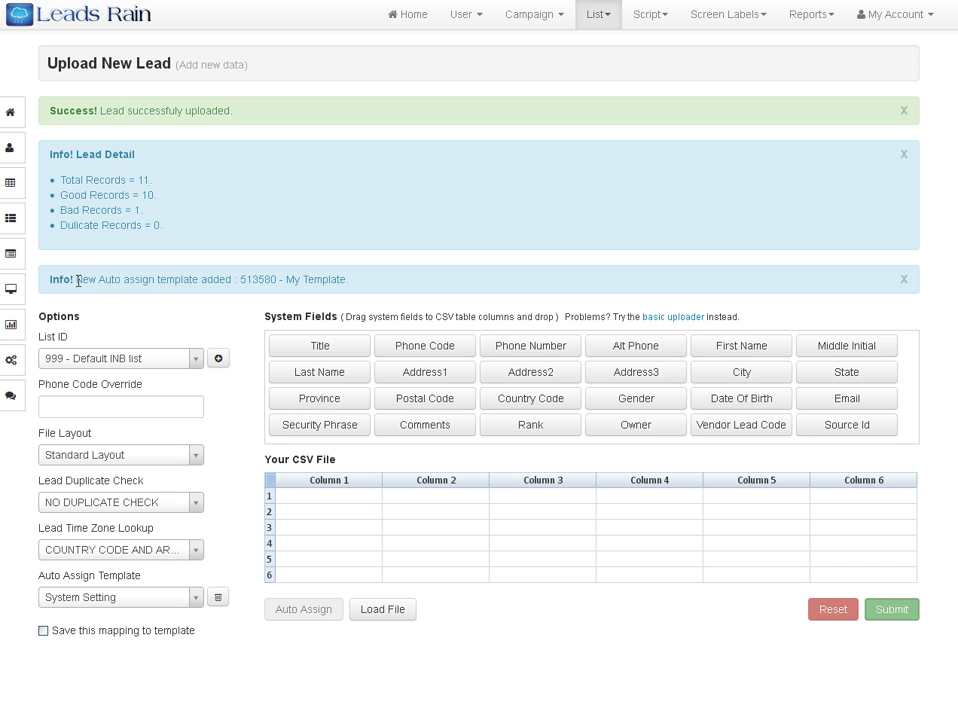
Review the notice about the added auto assign template and check the available auto assign templates for My Template
{"action": "left_click_drag", "start_coordinate": [78, 281], "coordinate": [242, 280]}
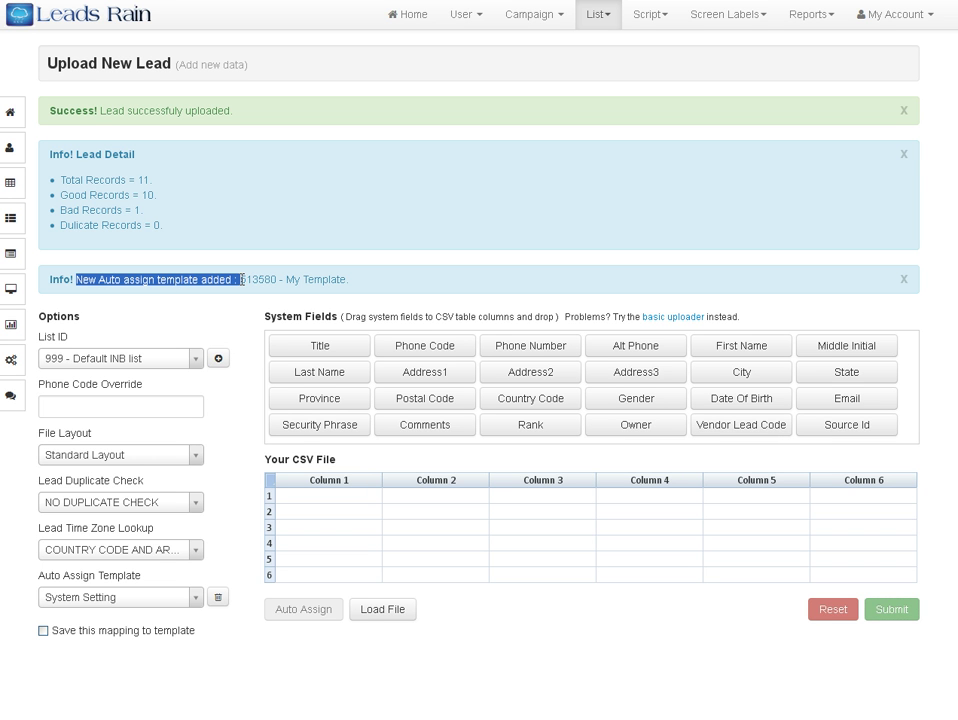
{"action": "left_click", "coordinate": [337, 280]}
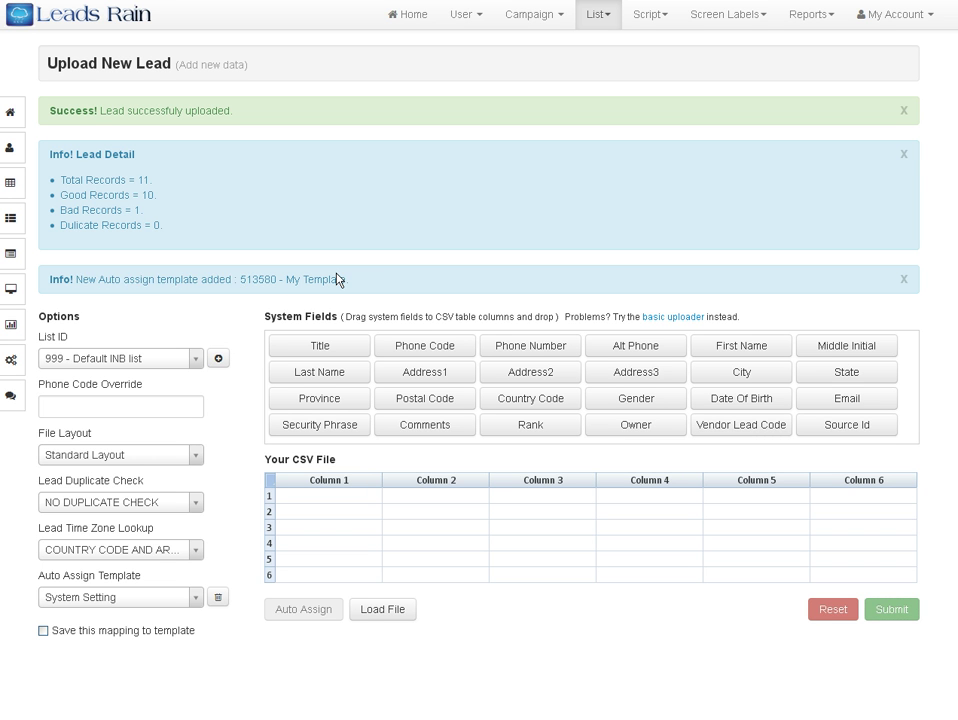
{"action": "left_click", "coordinate": [189, 599]}
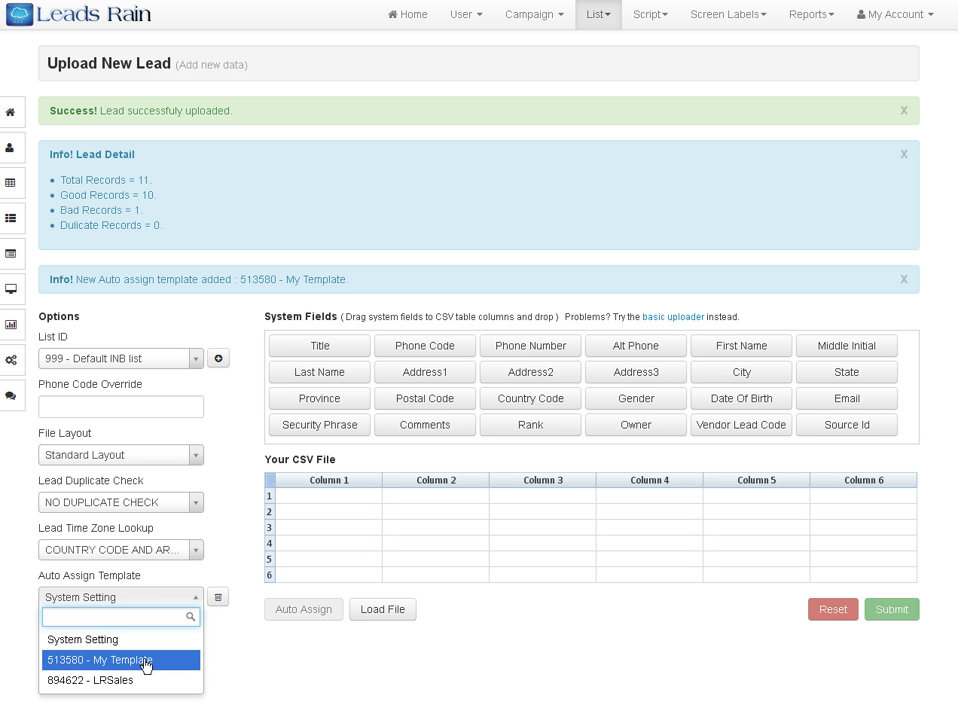
{"action": "left_click", "coordinate": [398, 669]}
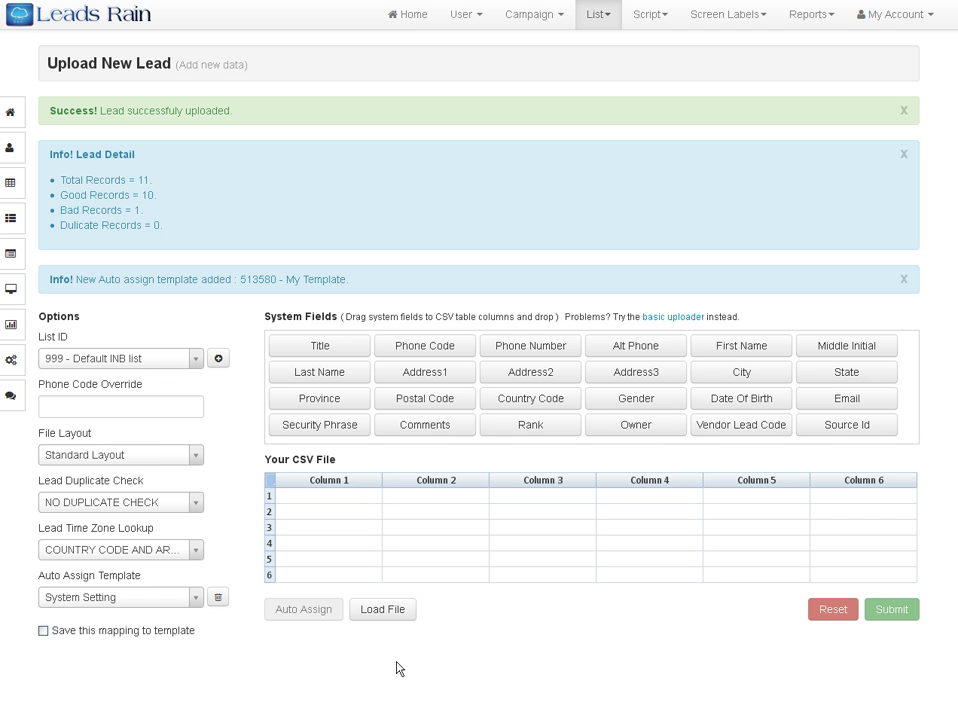